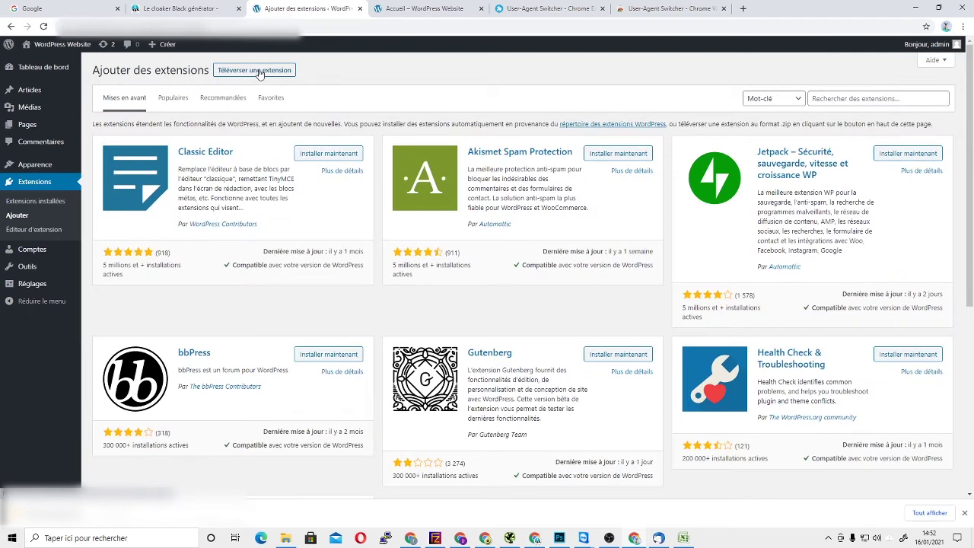
Step: Upload black-generator.zip as a new plugin, install it and activate Black Générator
{"action": "left_click", "coordinate": [260, 71]}
{"action": "left_click", "coordinate": [454, 162]}
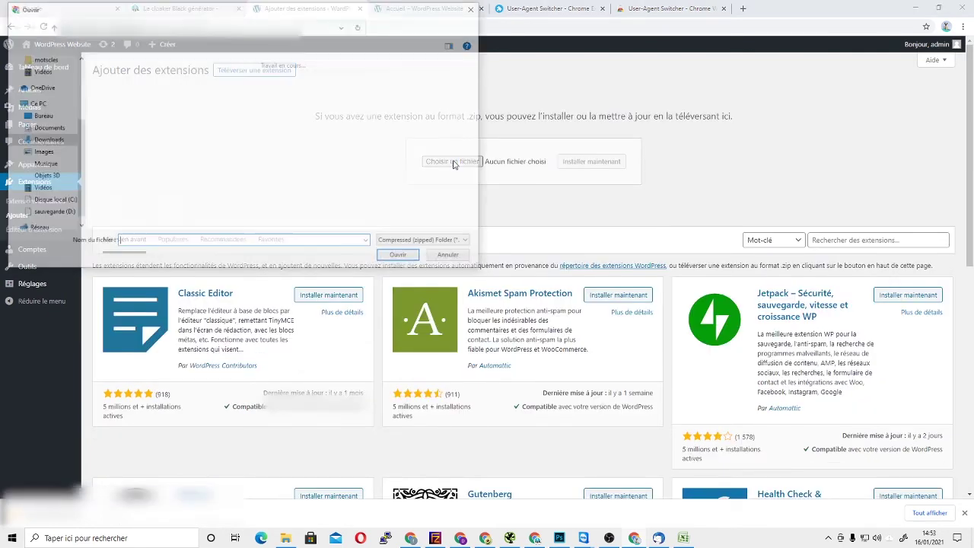
{"action": "key", "text": "Down"}
{"action": "left_click", "coordinate": [417, 261]}
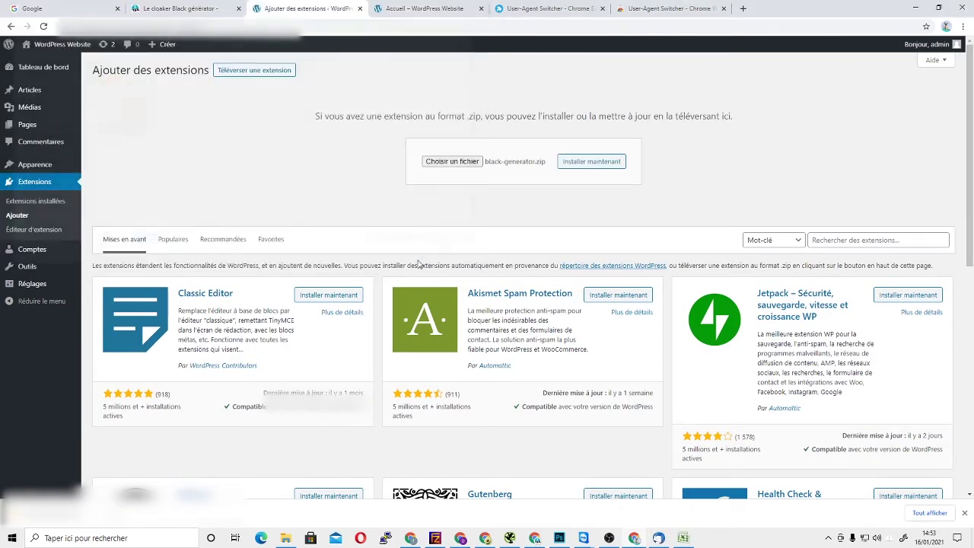
{"action": "left_click", "coordinate": [606, 167]}
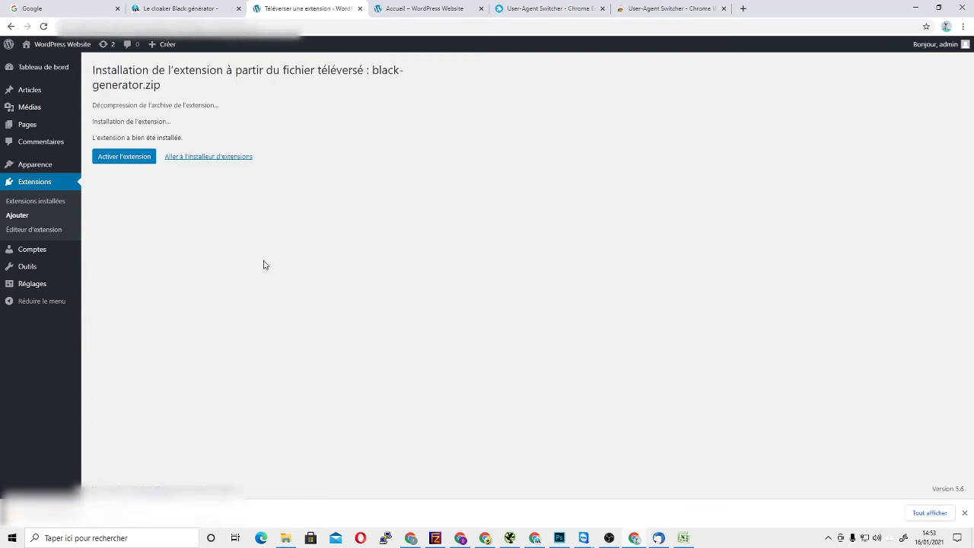
{"action": "left_click", "coordinate": [143, 162]}
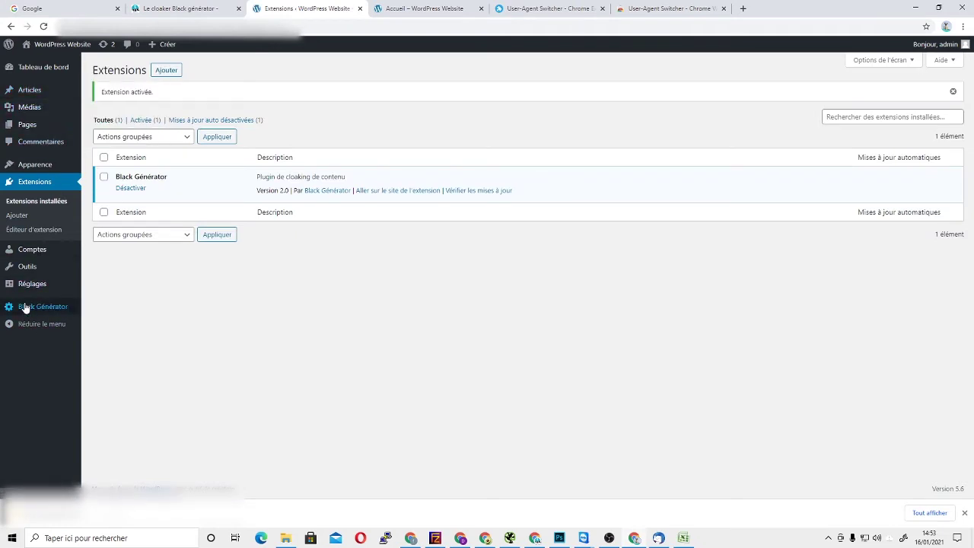
Step: Open the Black Générator page and go over the [bg_bots_show] and [bg_bots_hide] shortcode examples
{"action": "left_click", "coordinate": [33, 312]}
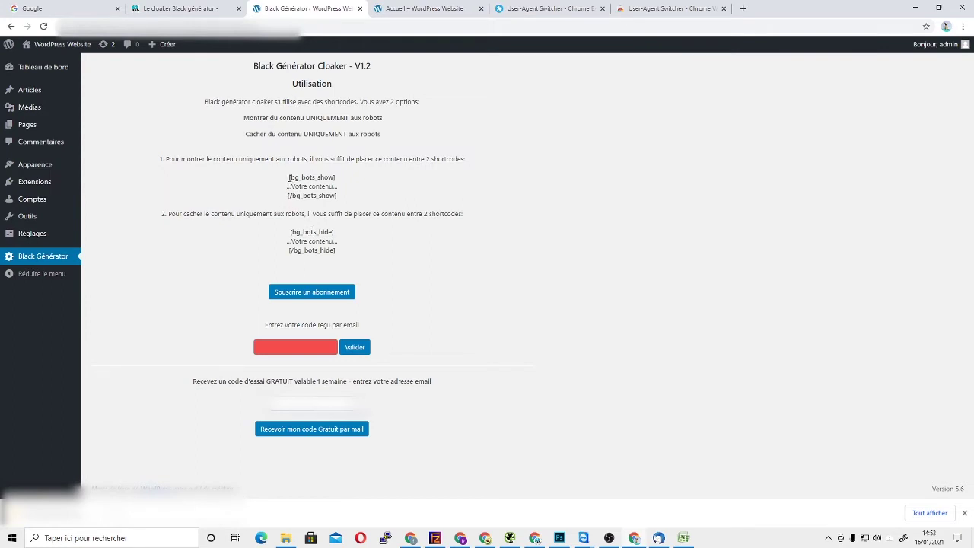
{"action": "left_click_drag", "start_coordinate": [289, 177], "coordinate": [347, 177]}
{"action": "left_click_drag", "start_coordinate": [287, 186], "coordinate": [340, 188]}
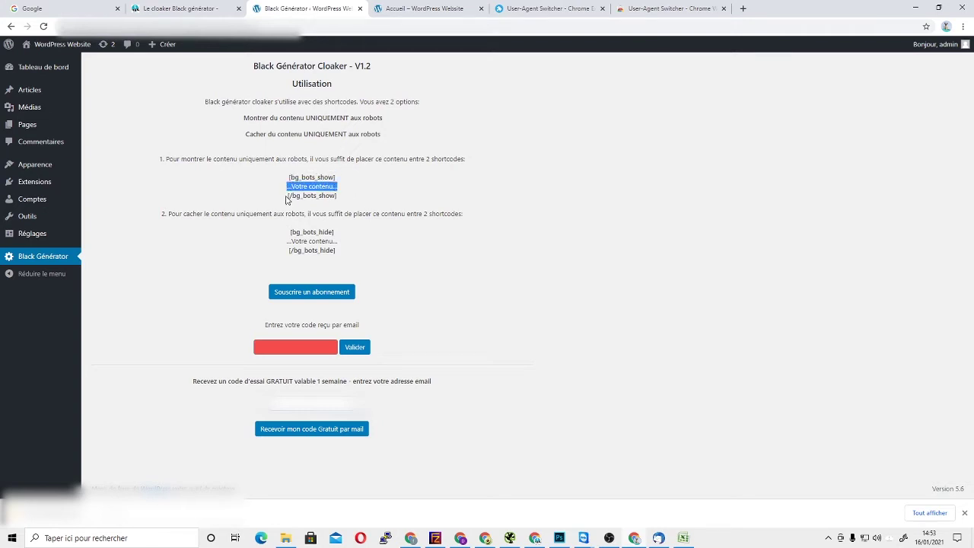
{"action": "left_click_drag", "start_coordinate": [289, 196], "coordinate": [348, 199]}
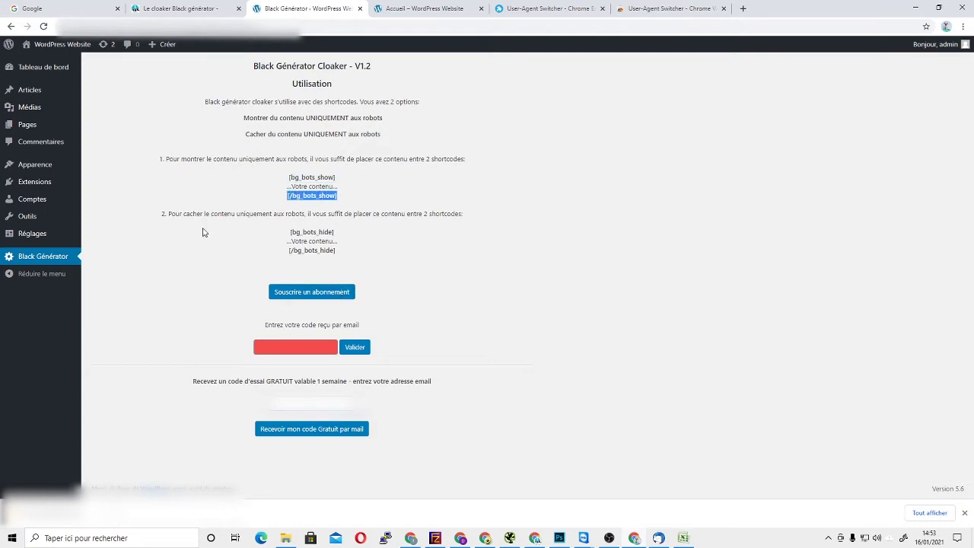
{"action": "left_click_drag", "start_coordinate": [289, 234], "coordinate": [334, 233]}
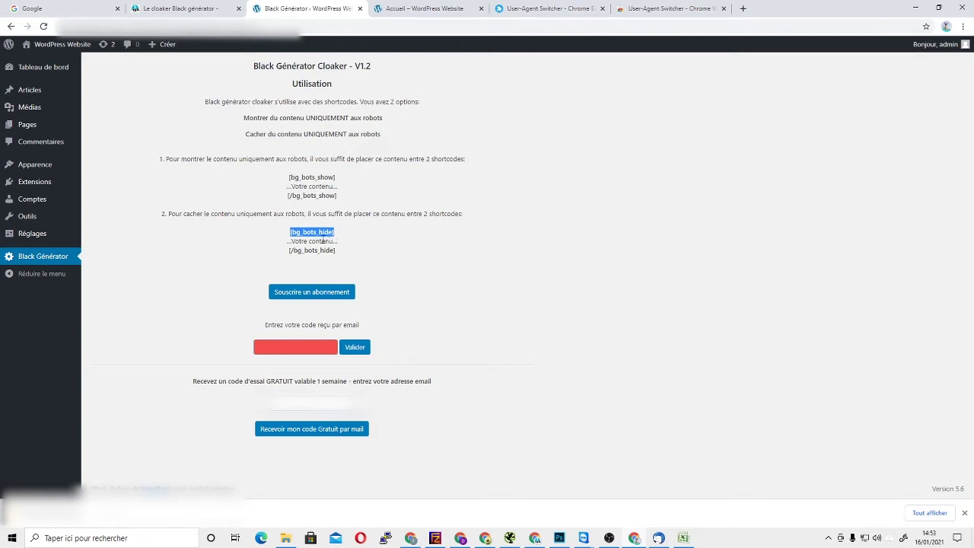
{"action": "left_click_drag", "start_coordinate": [287, 242], "coordinate": [388, 263]}
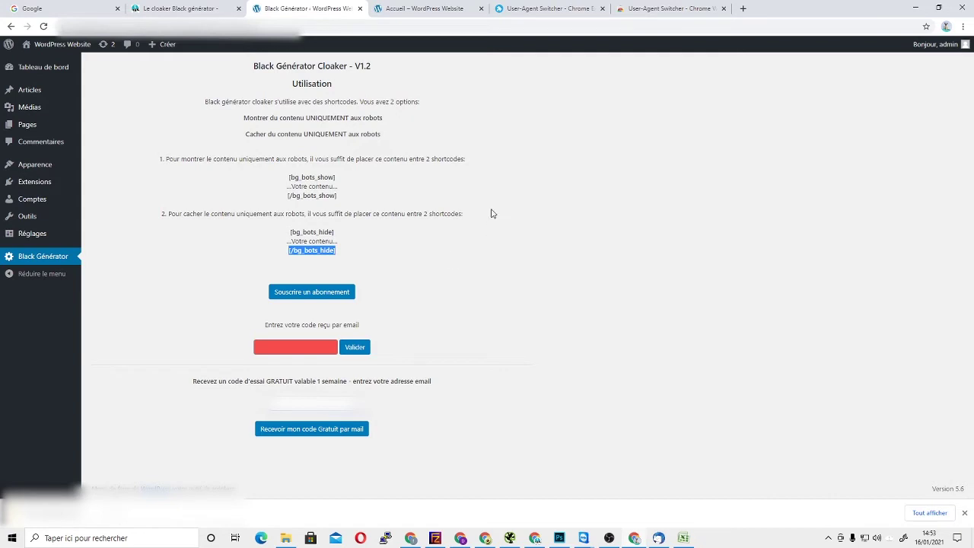
Step: Request the free trial code by email, paste it into the activation field and validate it
{"action": "left_click", "coordinate": [303, 406]}
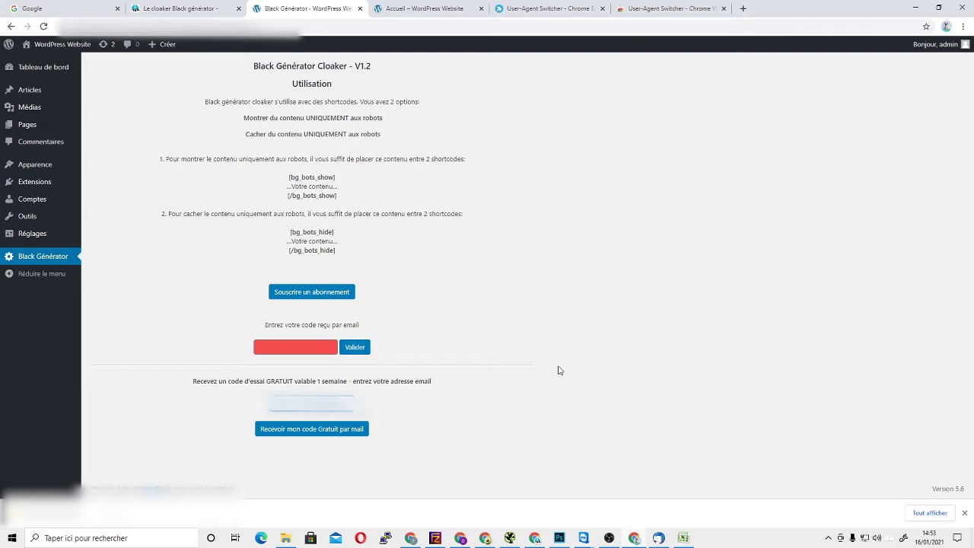
{"action": "left_click", "coordinate": [332, 434]}
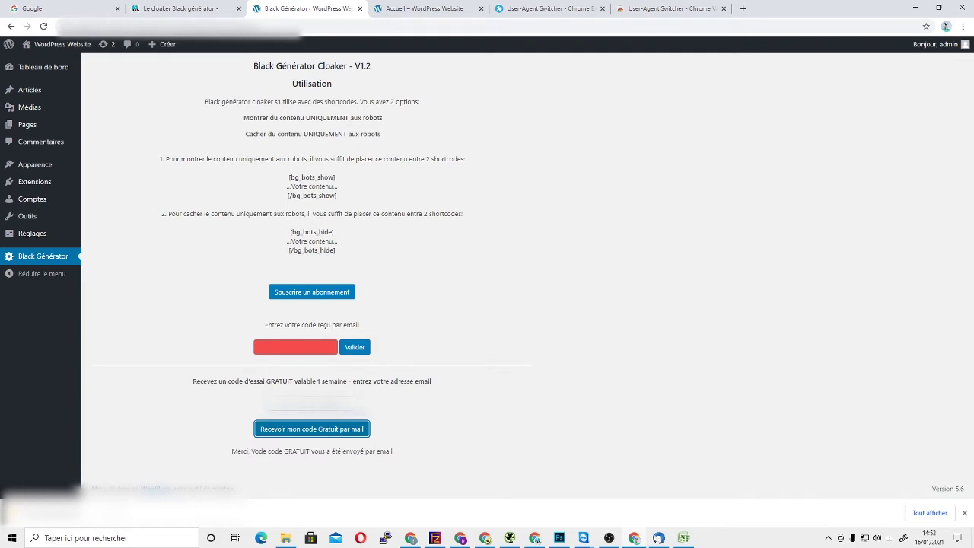
{"action": "key", "text": "alt+Tab"}
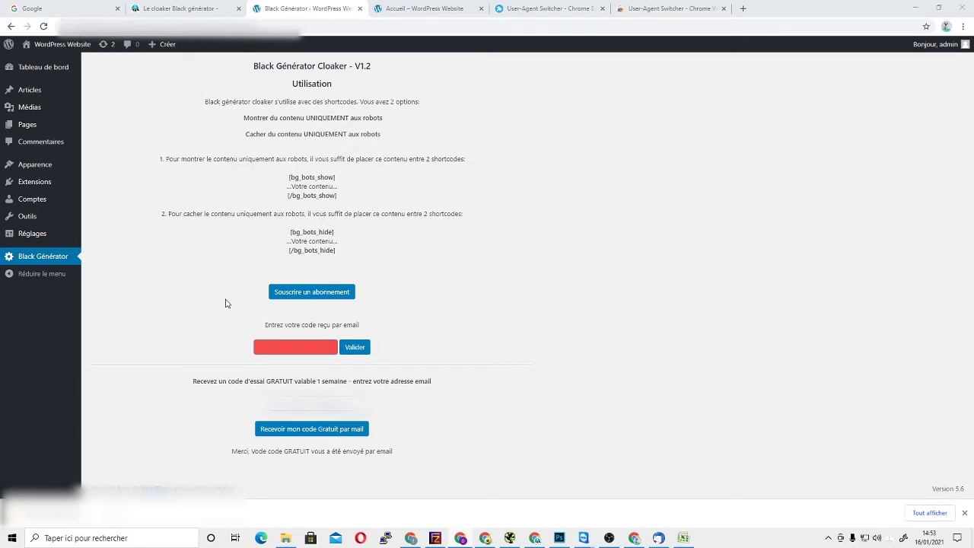
{"action": "left_click", "coordinate": [289, 347]}
{"action": "left_click", "coordinate": [355, 353]}
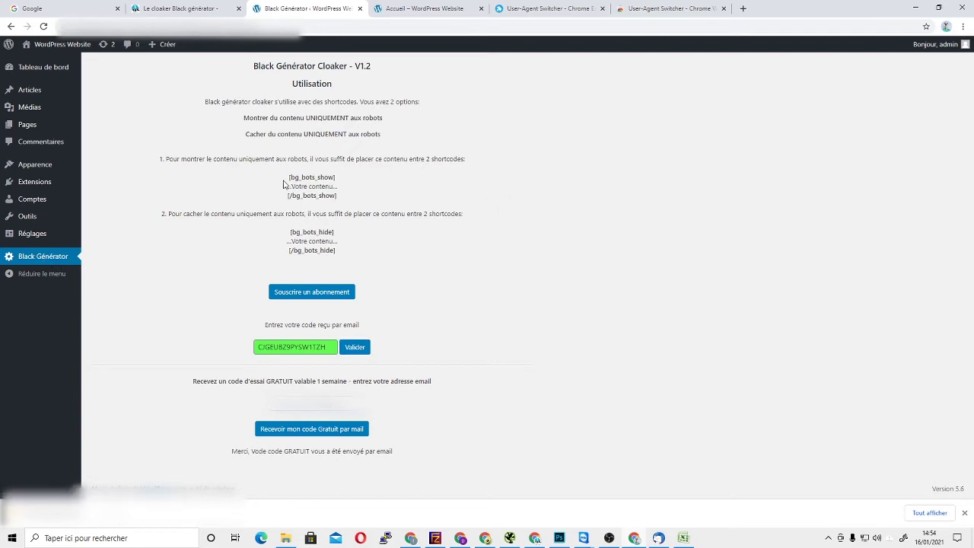
{"action": "left_click_drag", "start_coordinate": [288, 177], "coordinate": [337, 183]}
{"action": "key", "text": "ctrl+c"}
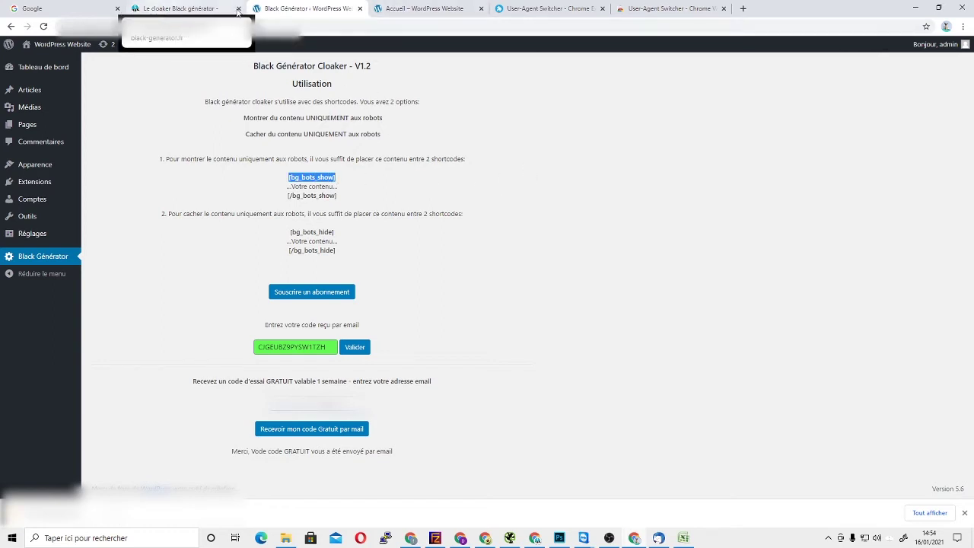
Step: Edit the Accueil page and paste the [bg_bots_show] shortcode into a new paragraph
{"action": "left_click", "coordinate": [27, 125]}
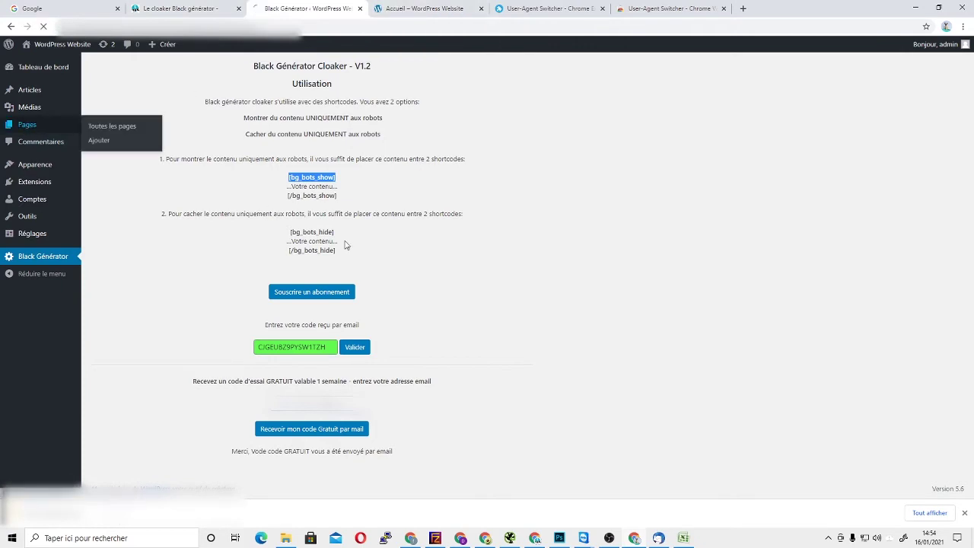
{"action": "left_click", "coordinate": [126, 157]}
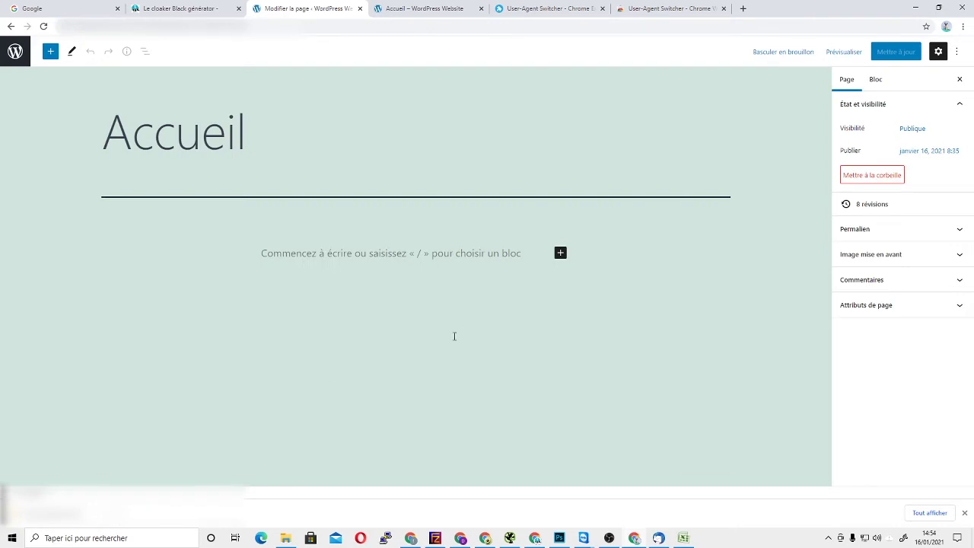
{"action": "left_click", "coordinate": [262, 254]}
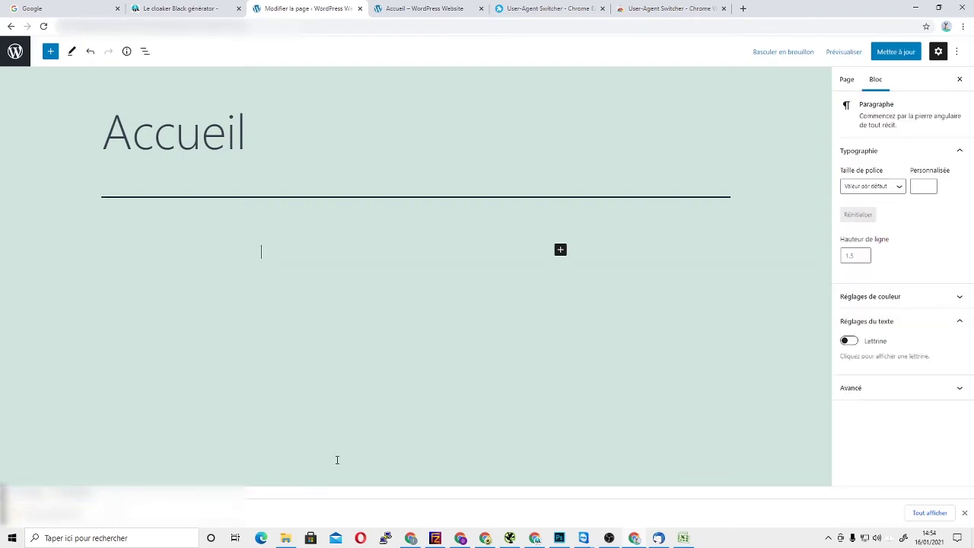
{"action": "key", "text": "ctrl+v"}
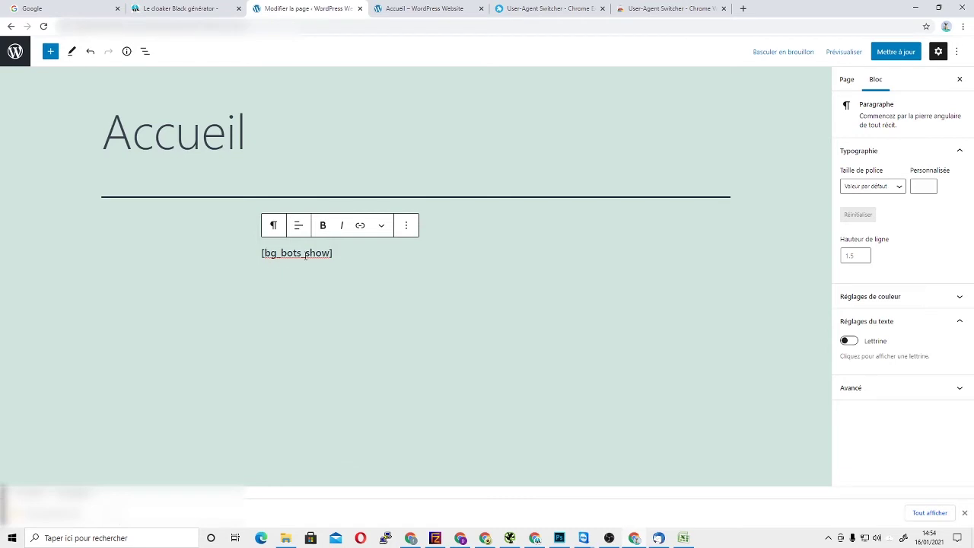
{"action": "left_click_drag", "start_coordinate": [306, 256], "coordinate": [330, 255]}
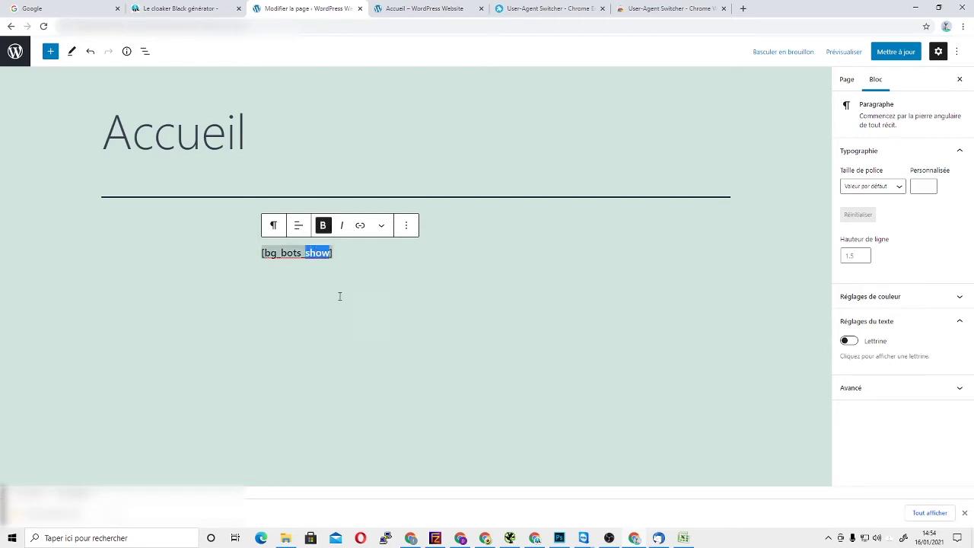
{"action": "left_click", "coordinate": [351, 252]}
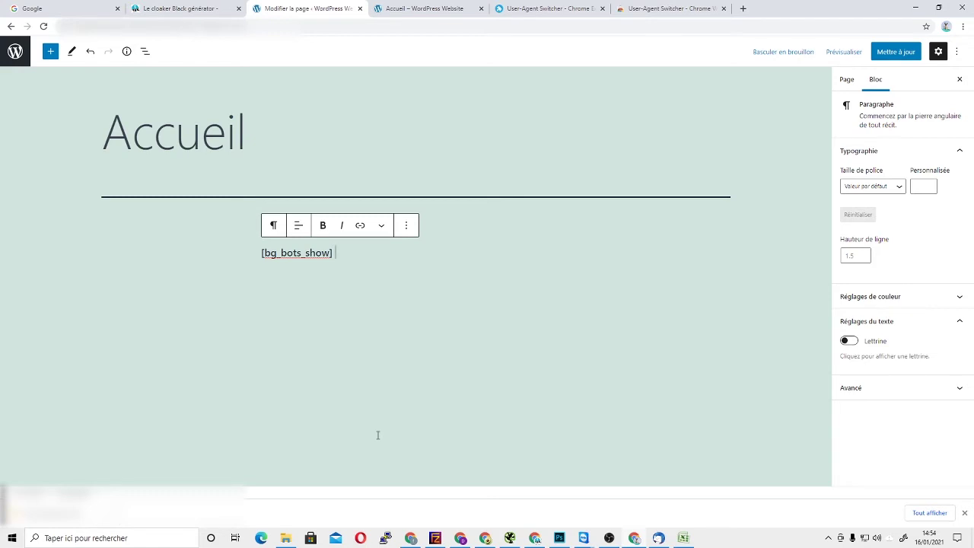
Step: Type 'Uniquement vu par le robot' and close it with a [/bg_bots_show] tag
{"action": "type", "text": "Uniquement vu par le robot"}
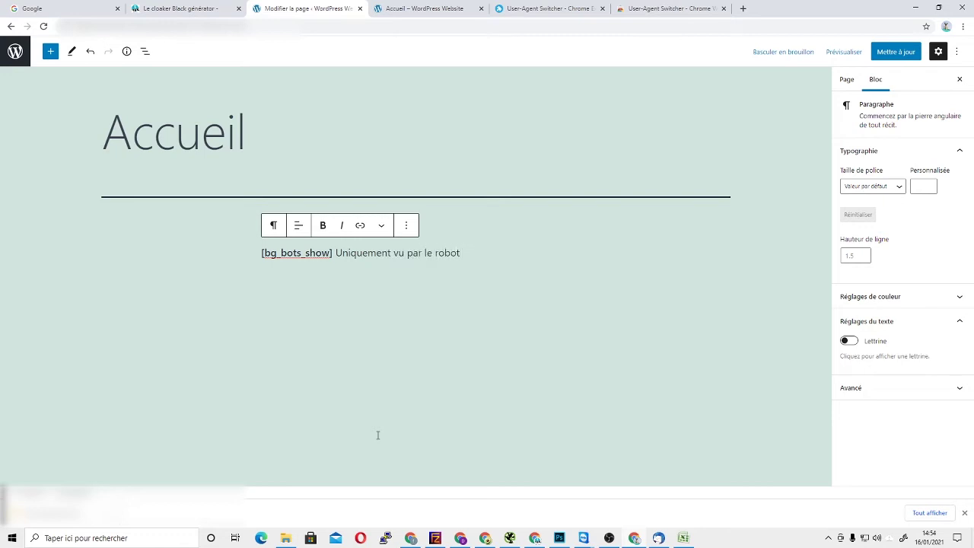
{"action": "key", "text": "ctrl+v"}
{"action": "left_click", "coordinate": [471, 253]}
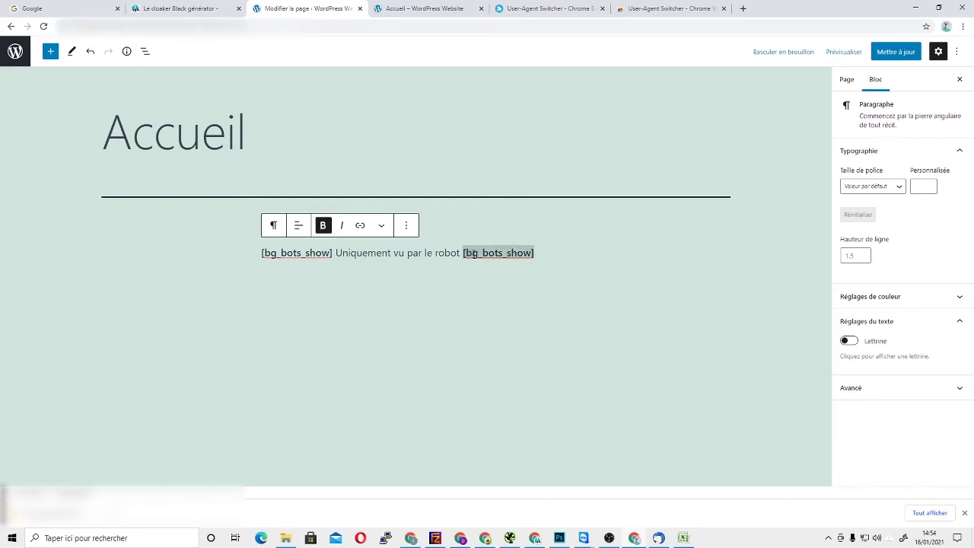
{"action": "type", "text": "/"}
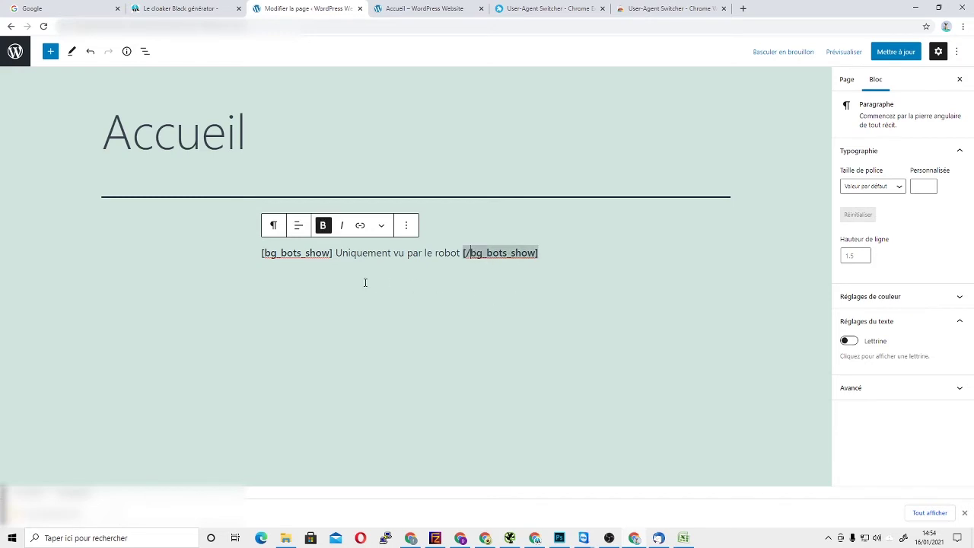
{"action": "left_click_drag", "start_coordinate": [336, 253], "coordinate": [462, 249]}
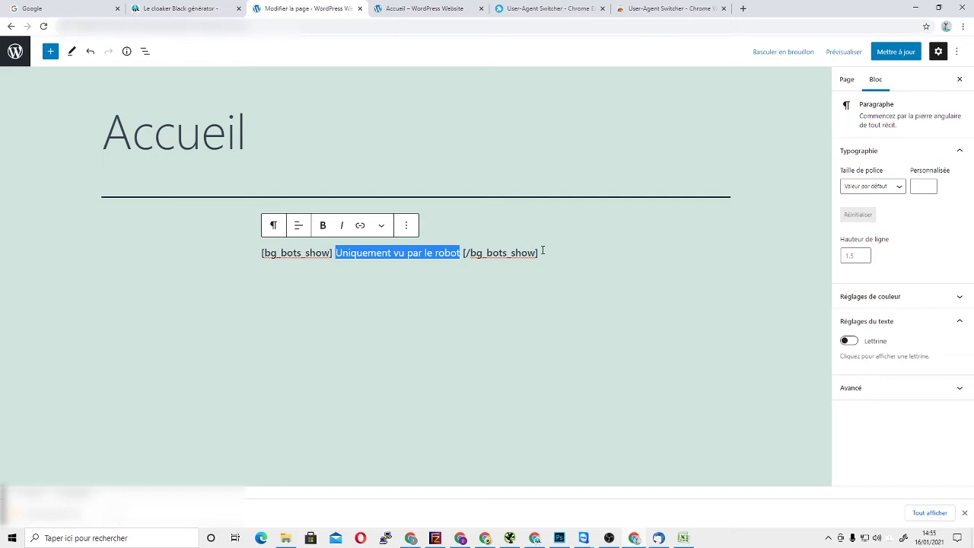
{"action": "left_click", "coordinate": [544, 253]}
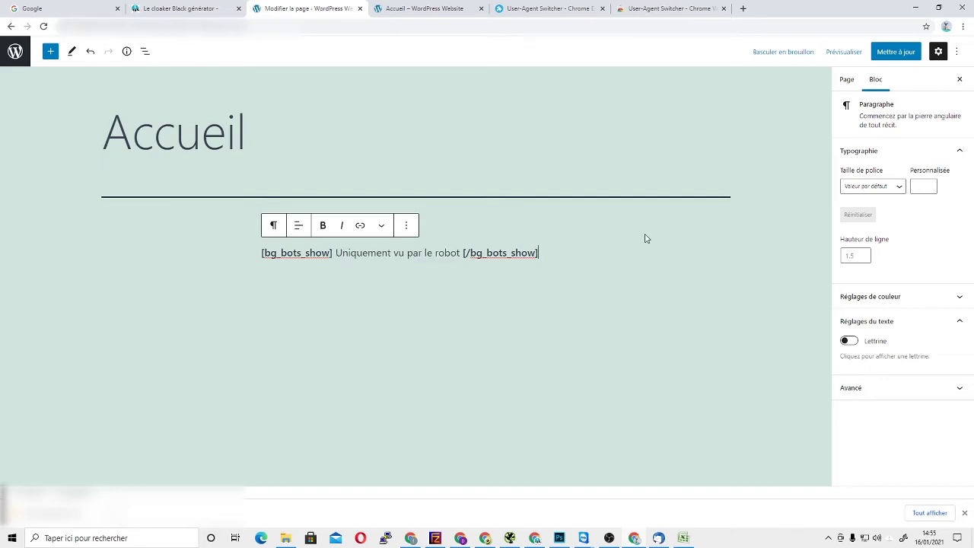
Step: Start a second paragraph with [bg_bots_hide] followed by 'Uniquement vu par l'internaute'
{"action": "key", "text": "Return"}
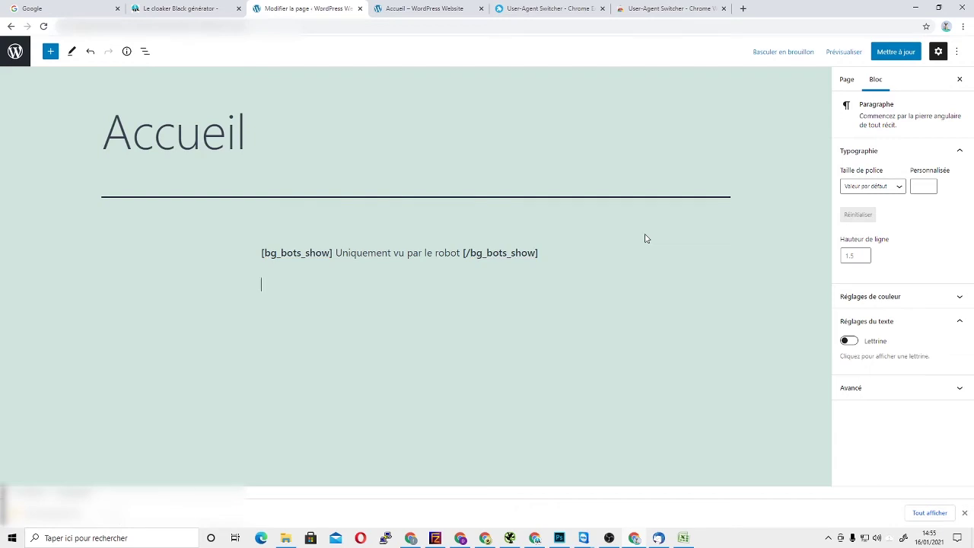
{"action": "key", "text": "ctrl+v"}
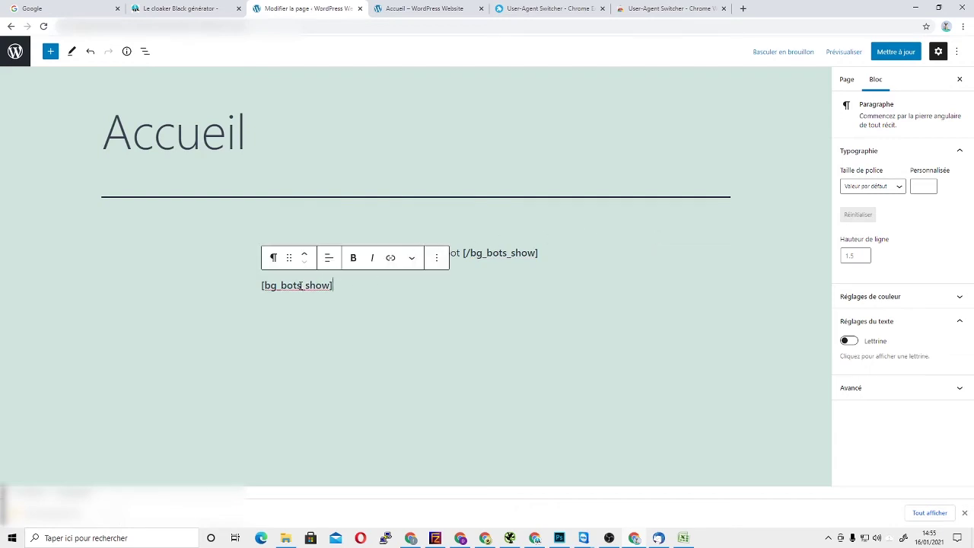
{"action": "triple_click", "coordinate": [307, 286]}
{"action": "key", "text": "ctrl+c"}
{"action": "left_click_drag", "start_coordinate": [307, 286], "coordinate": [332, 288]}
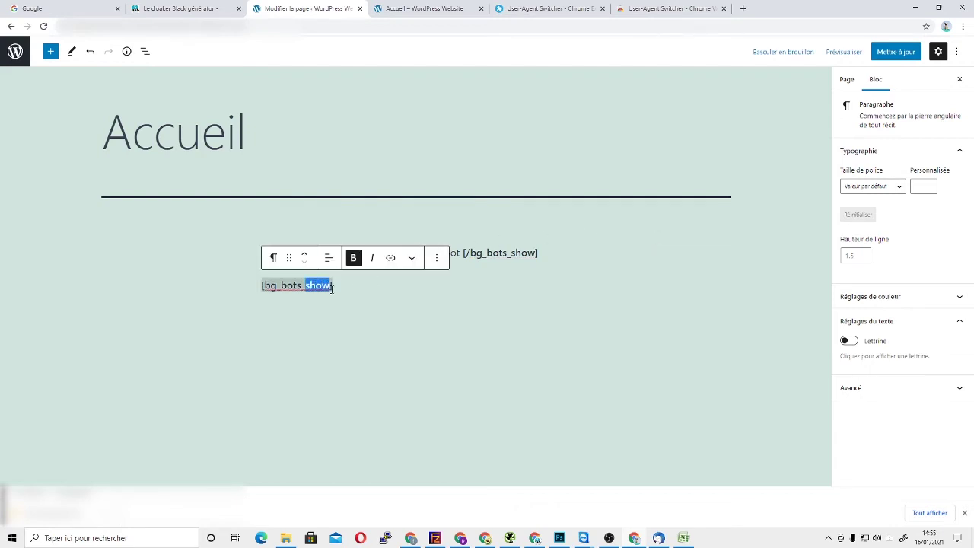
{"action": "type", "text": "hide"}
{"action": "key", "text": "End"}
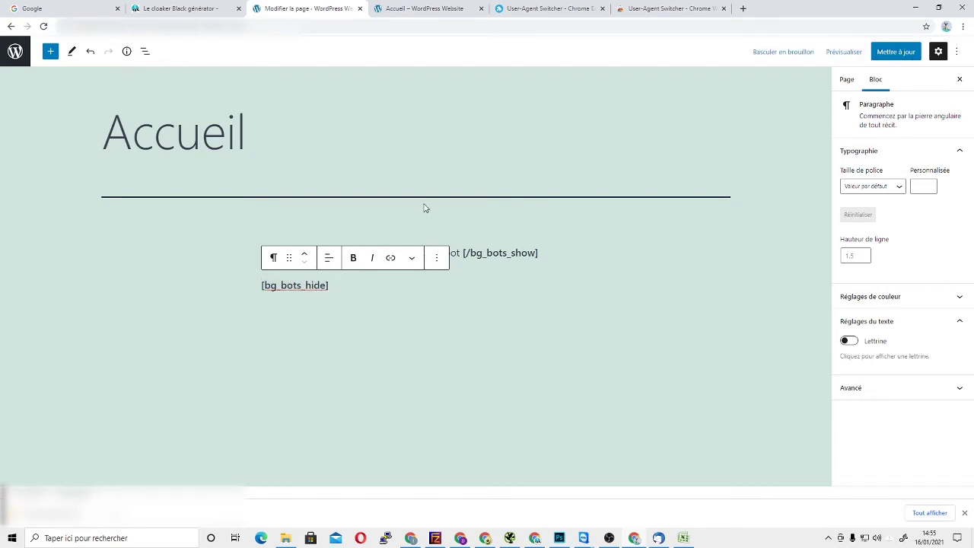
{"action": "type", "text": "Uniquement vu par l'interna"}
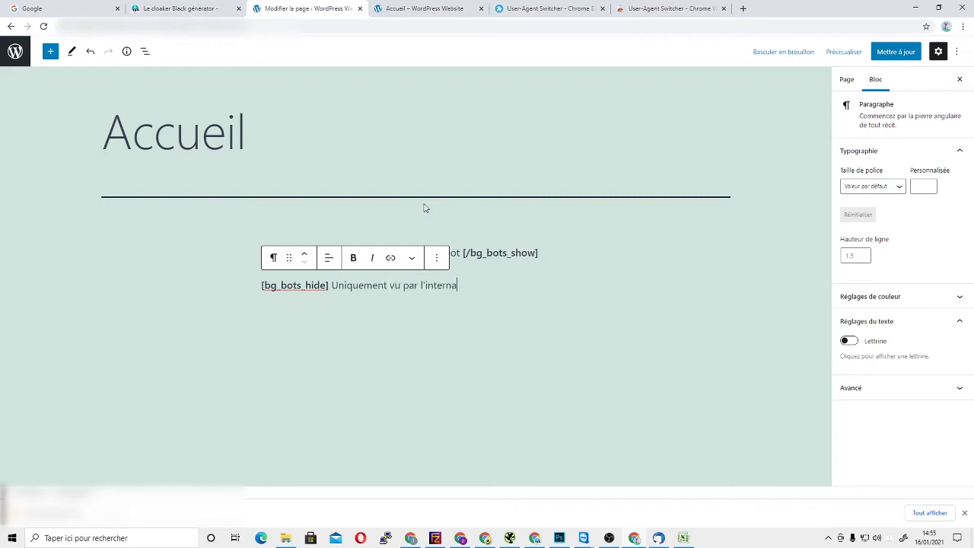
{"action": "type", "text": "ute"}
Step: Finish it with the closing [/bg_bots_hide] tag, review the line and update the Accueil page
{"action": "key", "text": "ctrl+v"}
{"action": "mouse_move", "coordinate": [548, 286]}
{"action": "left_mouse_down"}
{"action": "mouse_move", "coordinate": [480, 285]}
{"action": "mouse_move", "coordinate": [551, 284]}
{"action": "left_mouse_up"}
{"action": "type", "text": "hide"}
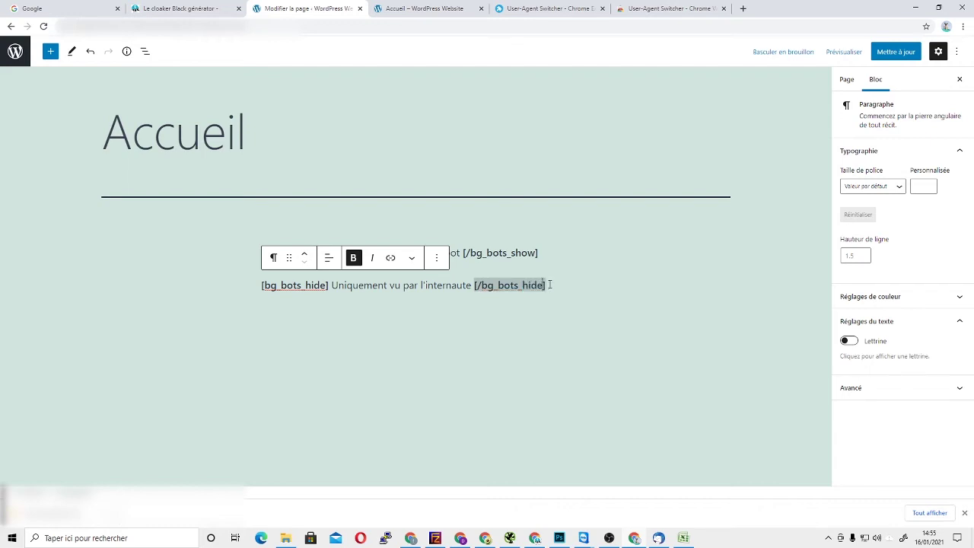
{"action": "left_click", "coordinate": [548, 305]}
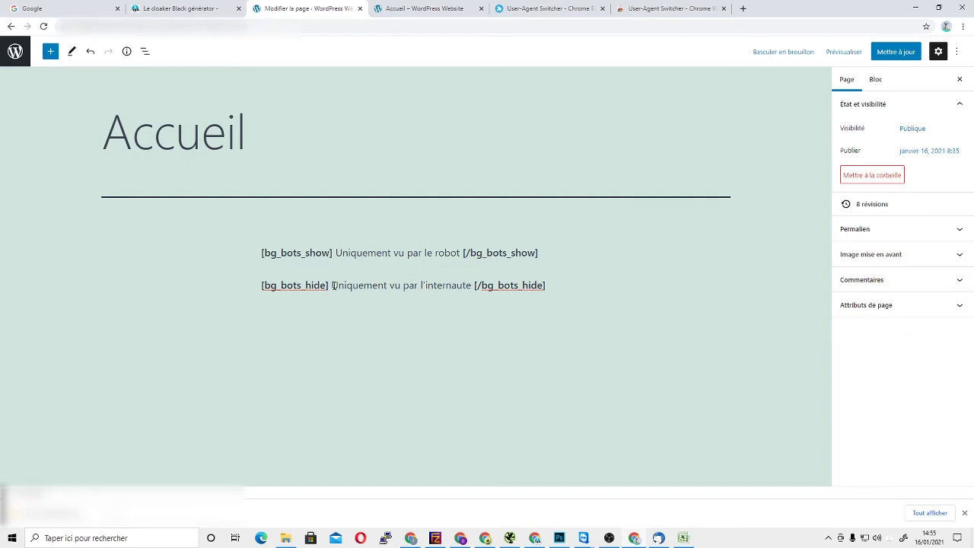
{"action": "left_click_drag", "start_coordinate": [333, 286], "coordinate": [471, 285]}
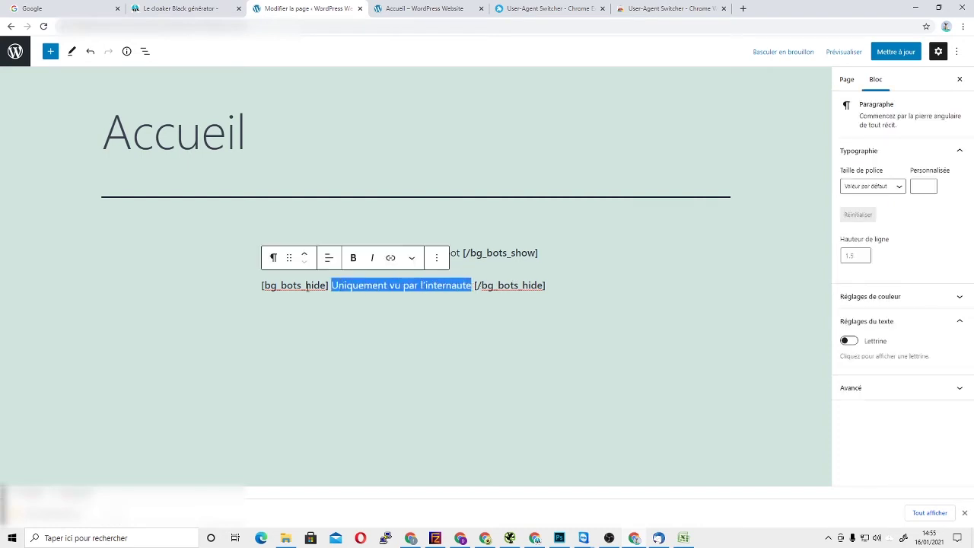
{"action": "left_click_drag", "start_coordinate": [305, 288], "coordinate": [460, 287]}
{"action": "left_click", "coordinate": [466, 354]}
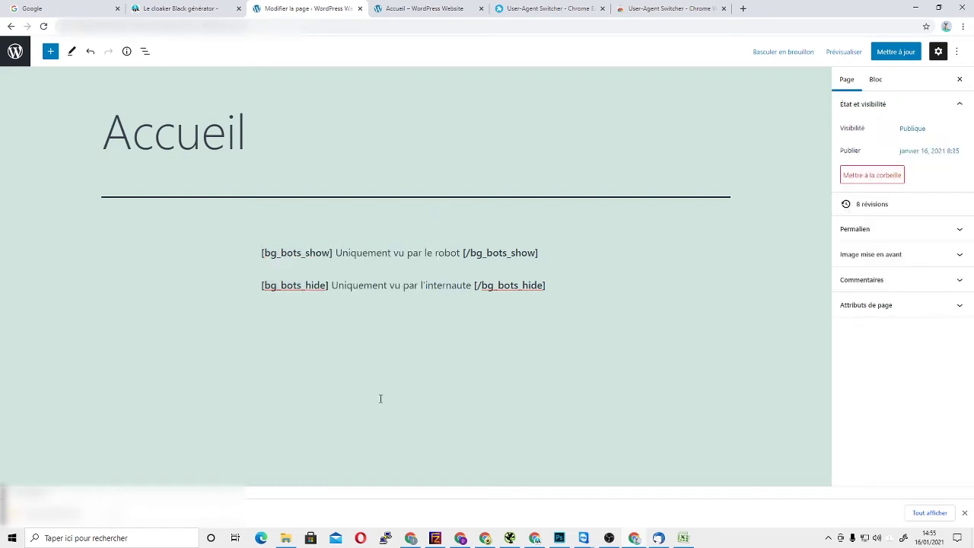
{"action": "left_click", "coordinate": [906, 52]}
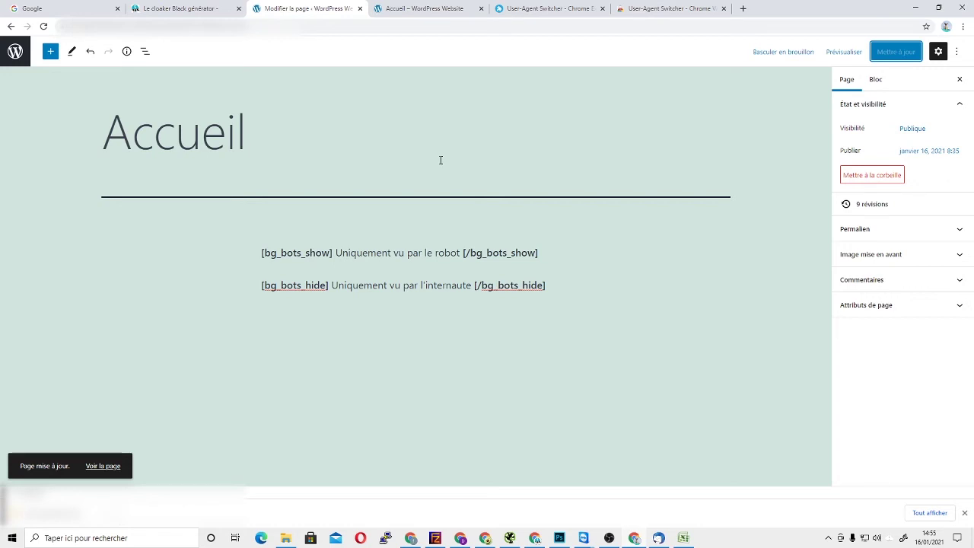
Step: Glance at the live Accueil page, then switch to the User-Agent Switcher Extension page
{"action": "left_click", "coordinate": [426, 8]}
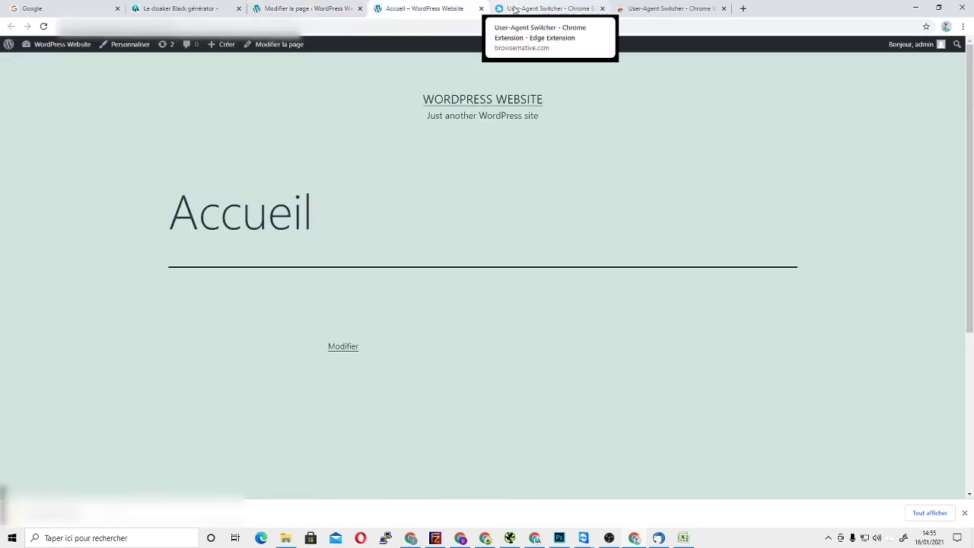
{"action": "left_click", "coordinate": [515, 9]}
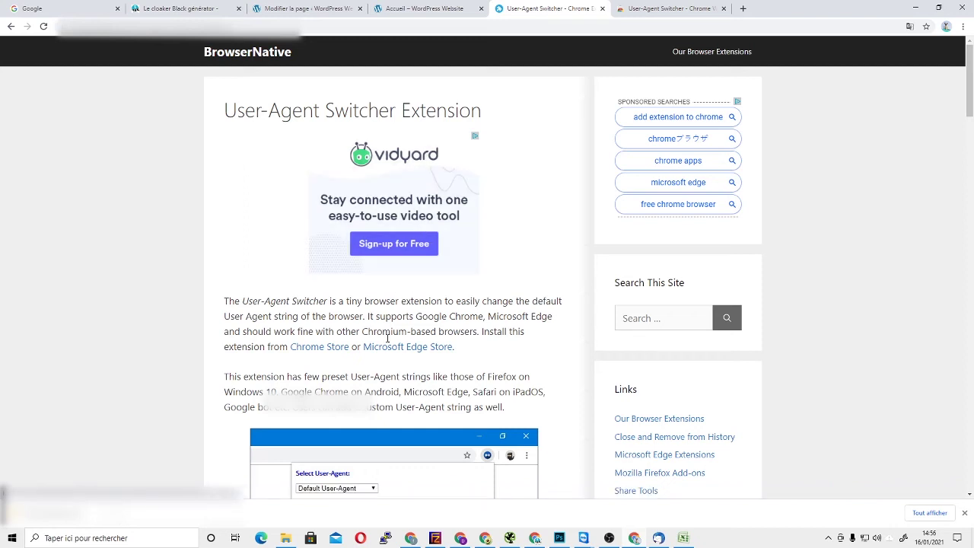
Step: Add the User-Agent Switcher extension to Chrome from its Web Store listing
{"action": "left_click", "coordinate": [327, 347]}
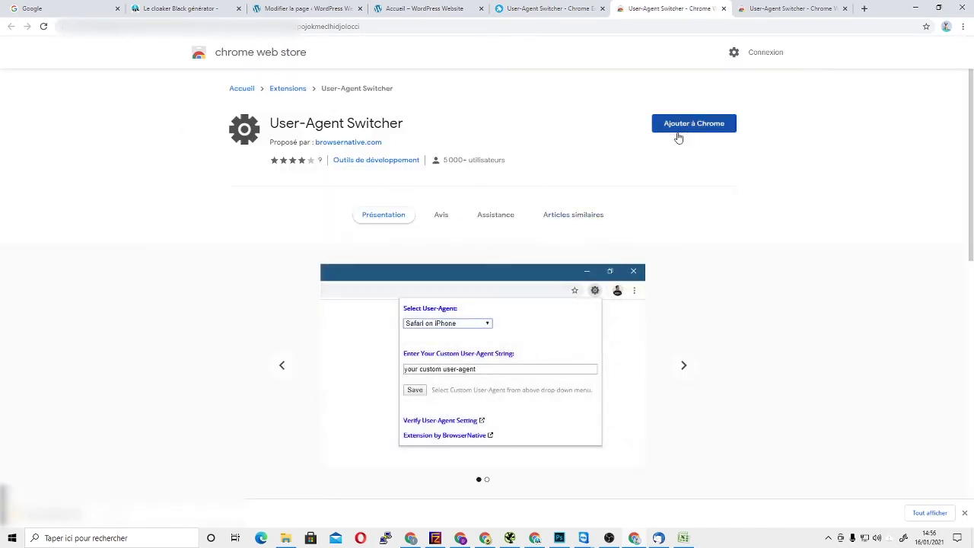
{"action": "left_click", "coordinate": [693, 125]}
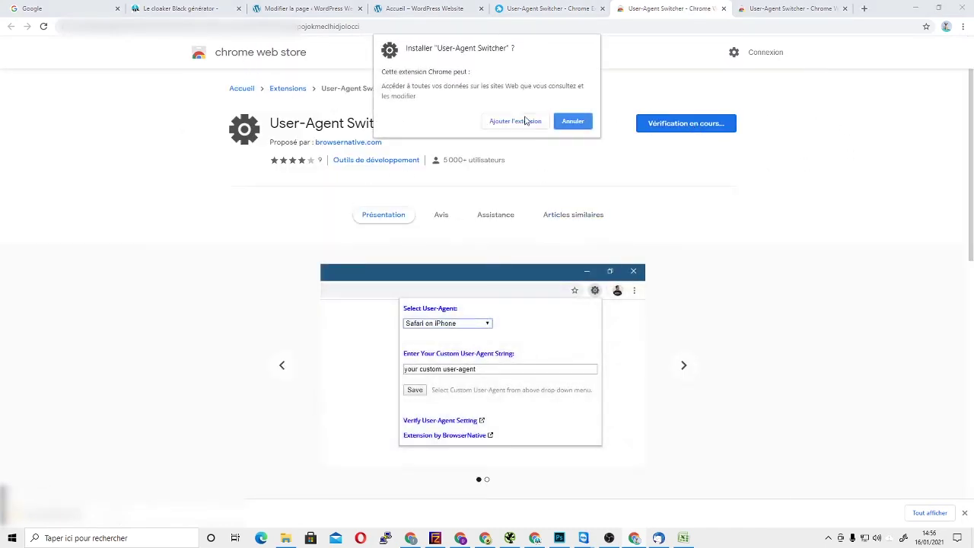
{"action": "left_click", "coordinate": [509, 122]}
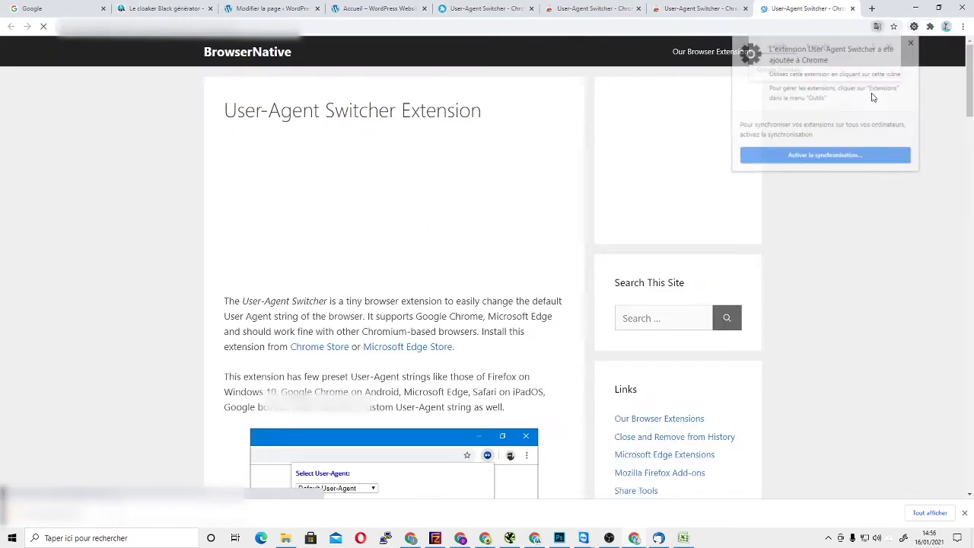
Step: Set the extension's user agent to Googlebot (Classic)
{"action": "left_click", "coordinate": [915, 27]}
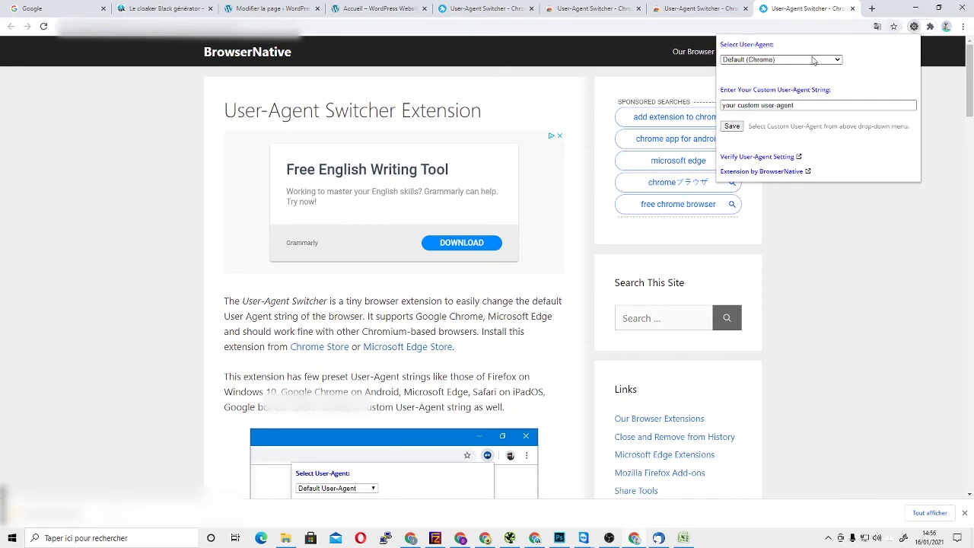
{"action": "left_click", "coordinate": [762, 61]}
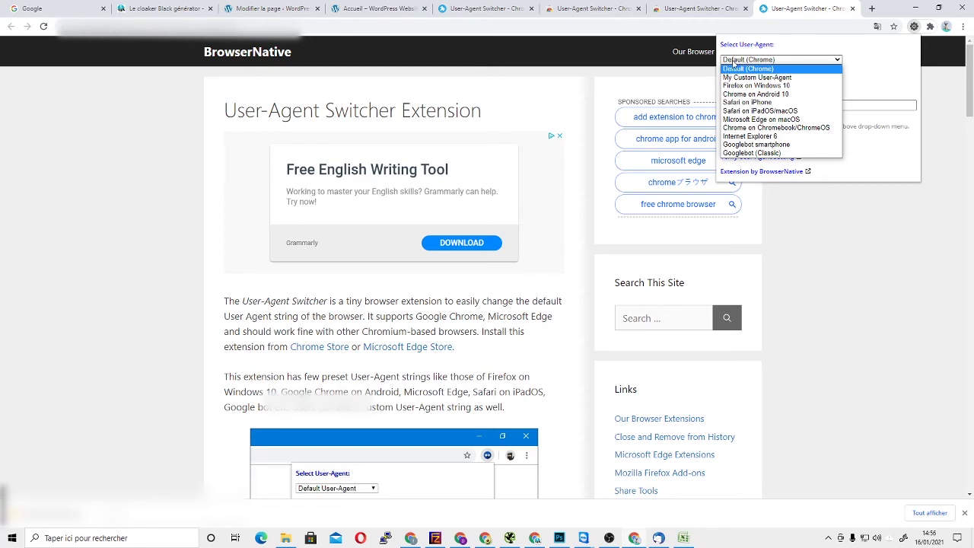
{"action": "left_click", "coordinate": [737, 68]}
{"action": "left_click", "coordinate": [738, 61]}
{"action": "left_click", "coordinate": [770, 61]}
{"action": "left_click", "coordinate": [768, 61]}
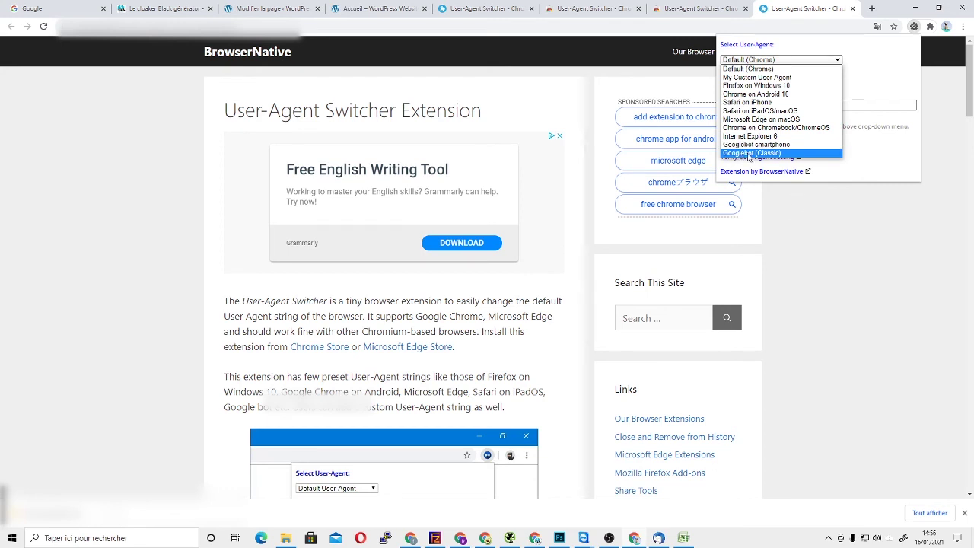
{"action": "left_click", "coordinate": [750, 153]}
{"action": "left_click", "coordinate": [789, 217]}
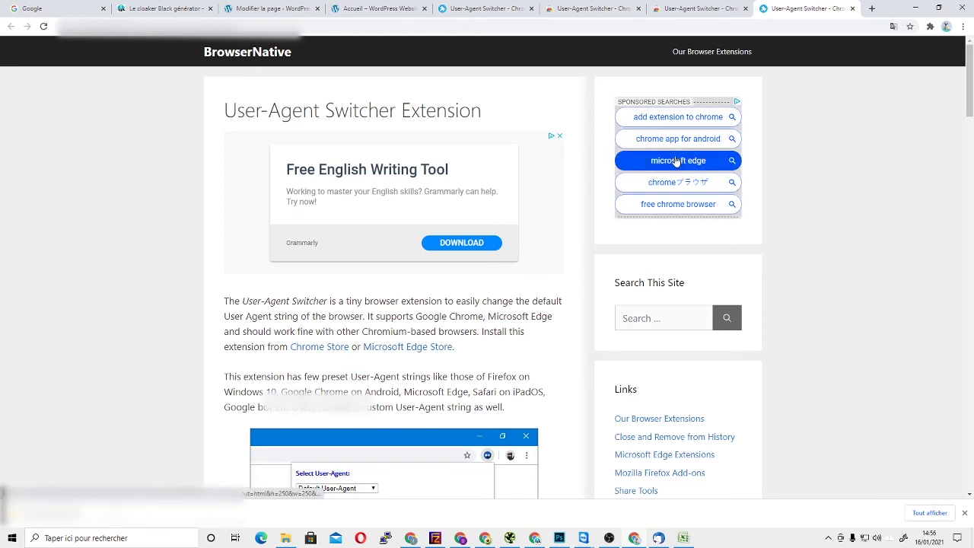
Step: Pin User-Agent Switcher to the toolbar, recheck its user agent and return to the Accueil editor
{"action": "left_click", "coordinate": [930, 28]}
{"action": "left_click", "coordinate": [906, 100]}
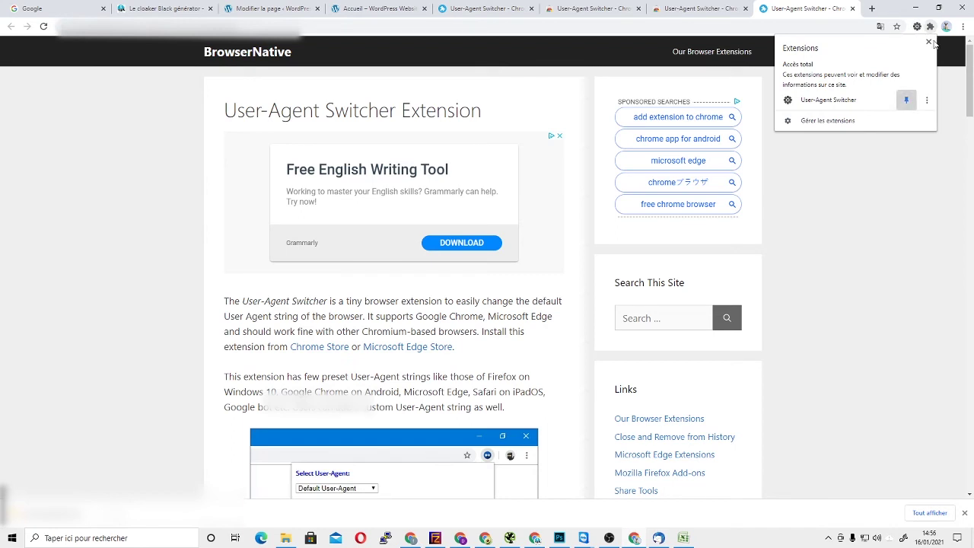
{"action": "left_click", "coordinate": [914, 26]}
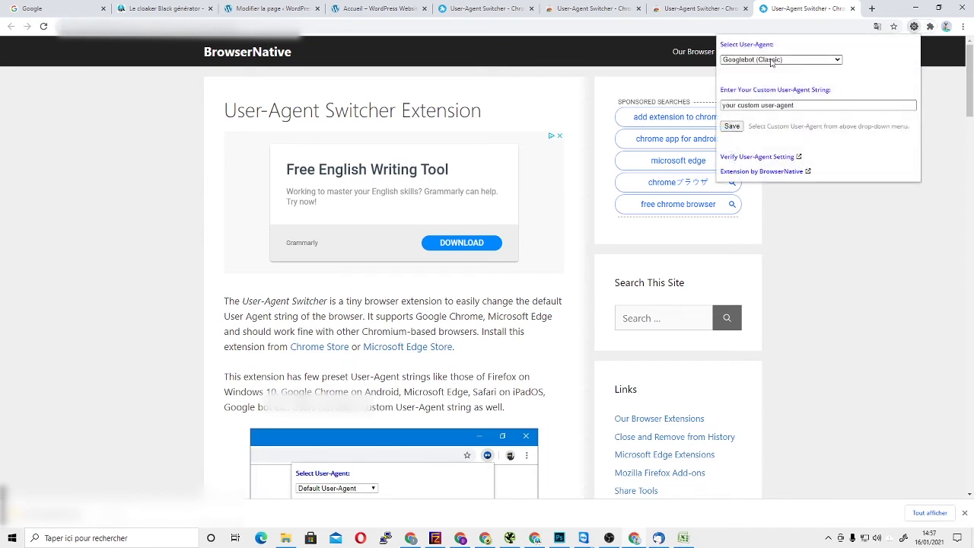
{"action": "left_click", "coordinate": [771, 62]}
{"action": "left_click", "coordinate": [761, 68]}
{"action": "left_click", "coordinate": [809, 199]}
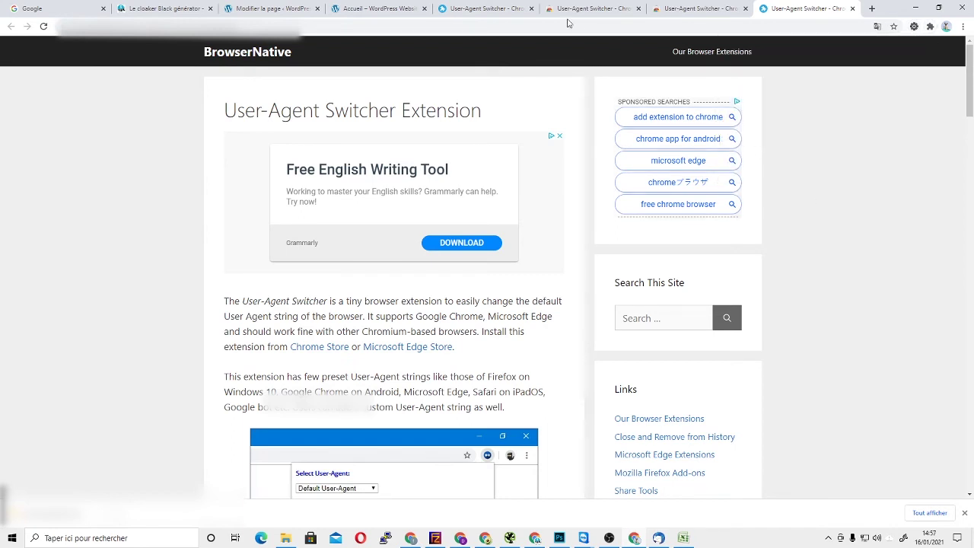
{"action": "left_click", "coordinate": [280, 9]}
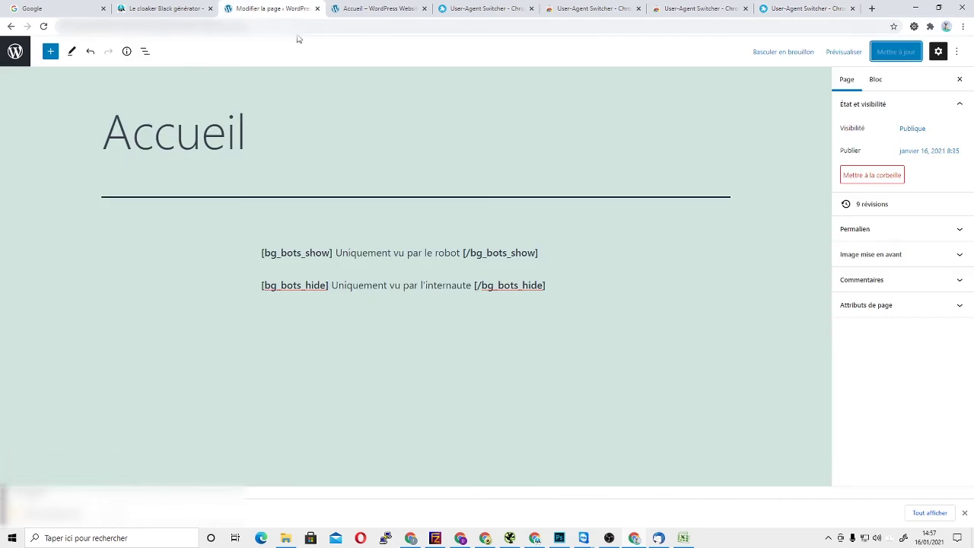
Step: Reload the live Accueil page and highlight the only visible line, 'Uniquement vu par l'internaute'
{"action": "left_click", "coordinate": [339, 9]}
{"action": "left_click", "coordinate": [44, 26]}
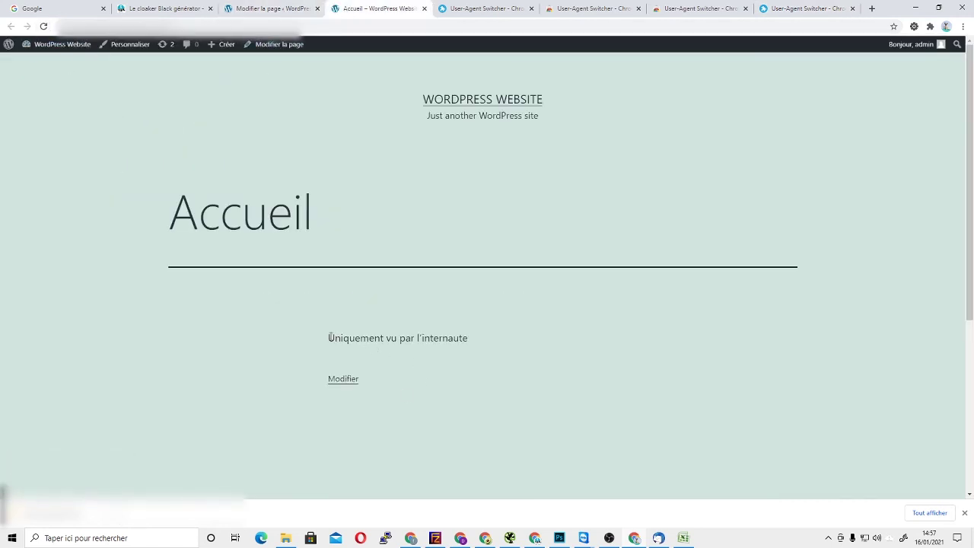
{"action": "left_click_drag", "start_coordinate": [329, 338], "coordinate": [466, 338]}
{"action": "left_click", "coordinate": [914, 27]}
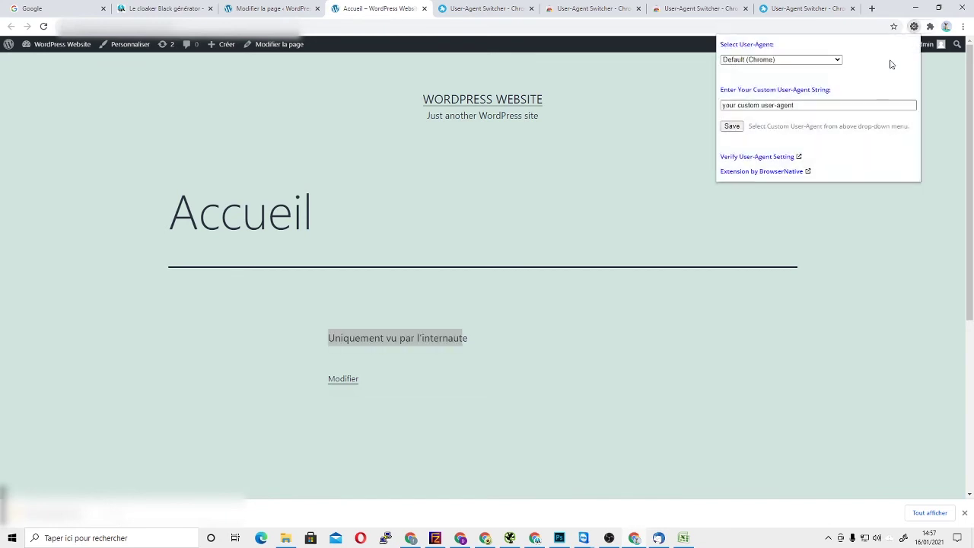
{"action": "left_click", "coordinate": [518, 358]}
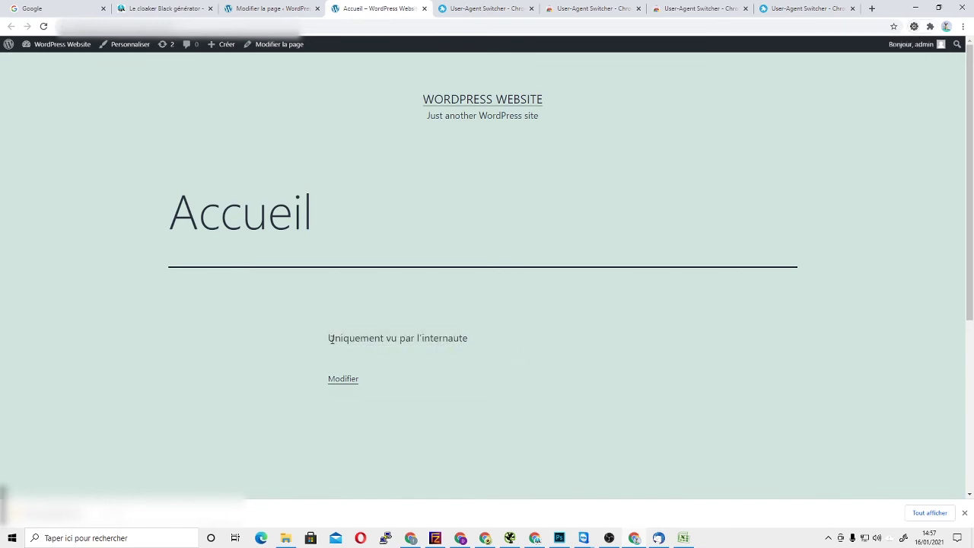
{"action": "left_click_drag", "start_coordinate": [349, 338], "coordinate": [477, 339]}
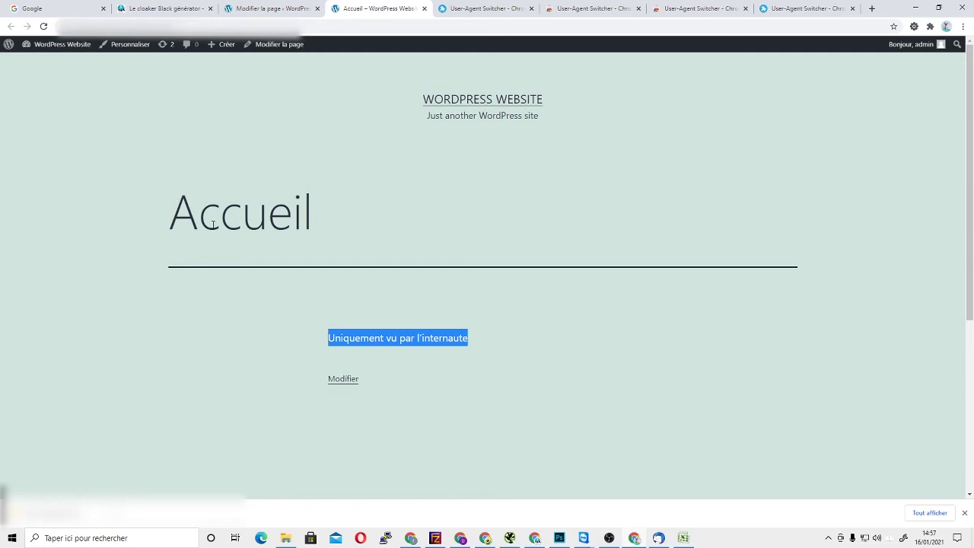
{"action": "left_click", "coordinate": [317, 347]}
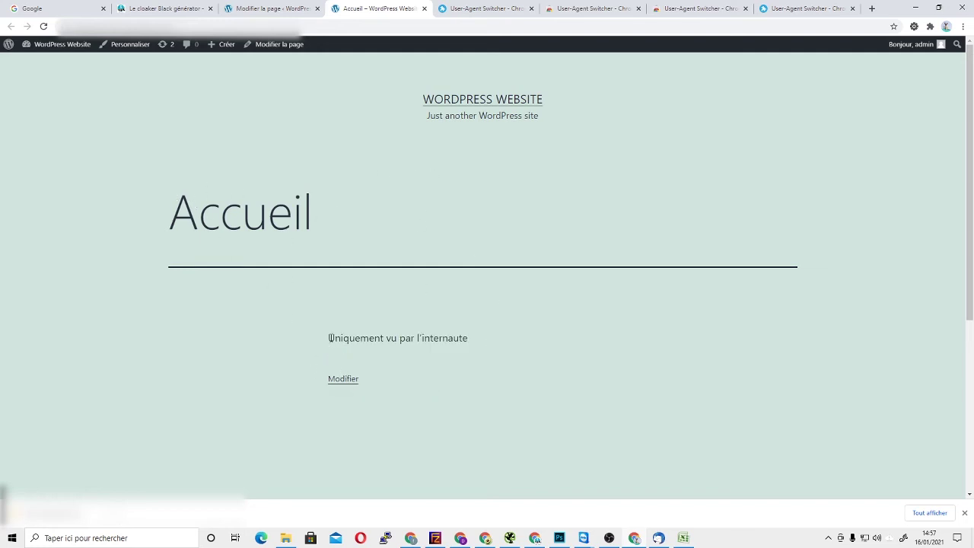
{"action": "left_click_drag", "start_coordinate": [327, 338], "coordinate": [470, 342]}
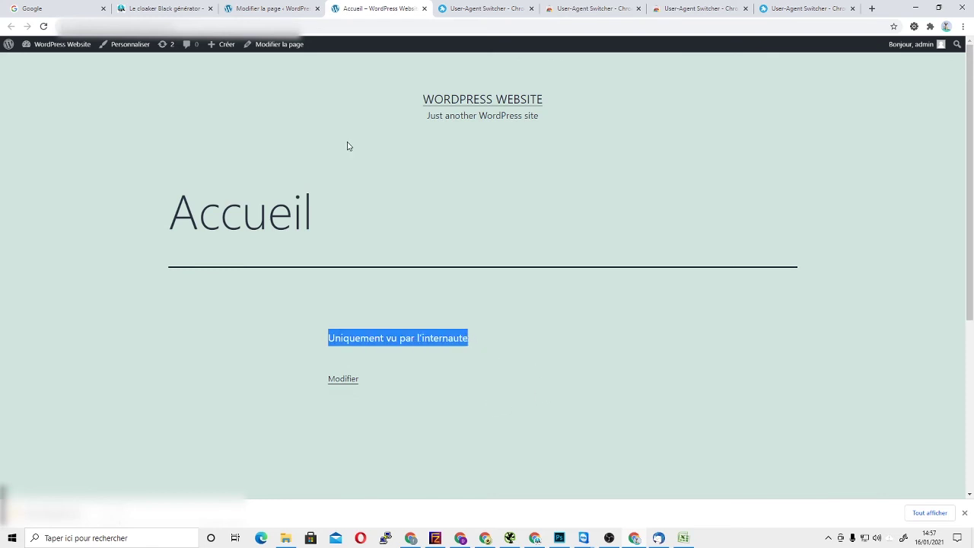
Step: Check the shortcode instructions and editor tabs, then highlight the visitor line on the live page again
{"action": "left_click", "coordinate": [155, 10]}
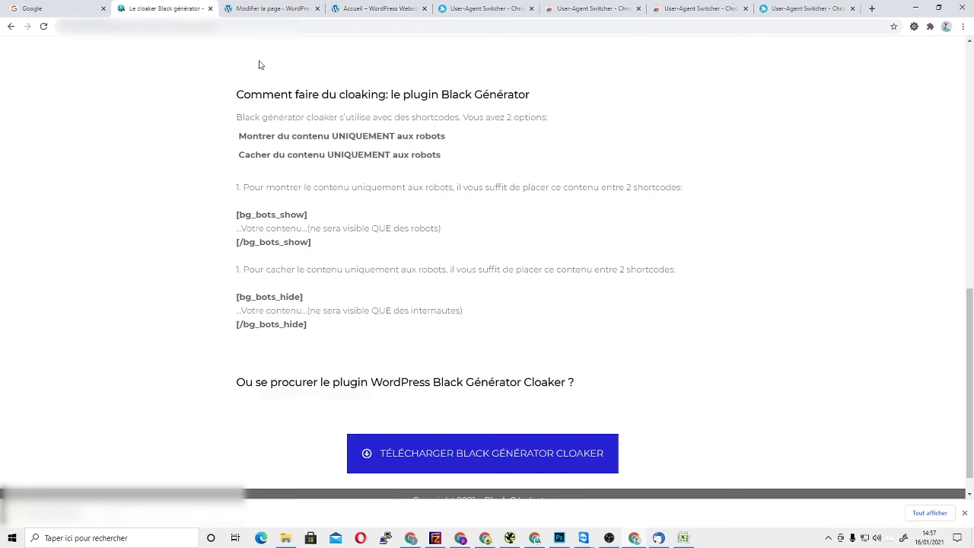
{"action": "left_click", "coordinate": [267, 9]}
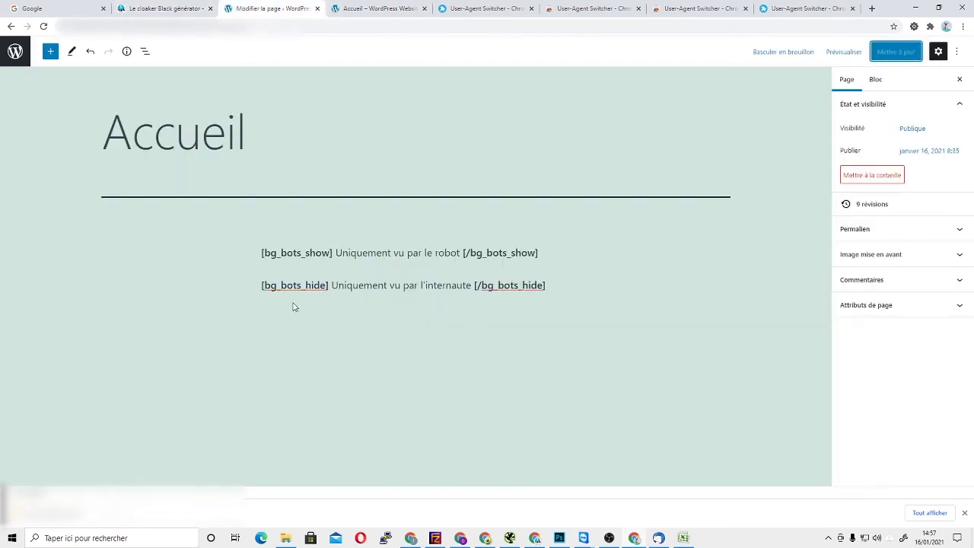
{"action": "left_click", "coordinate": [372, 11]}
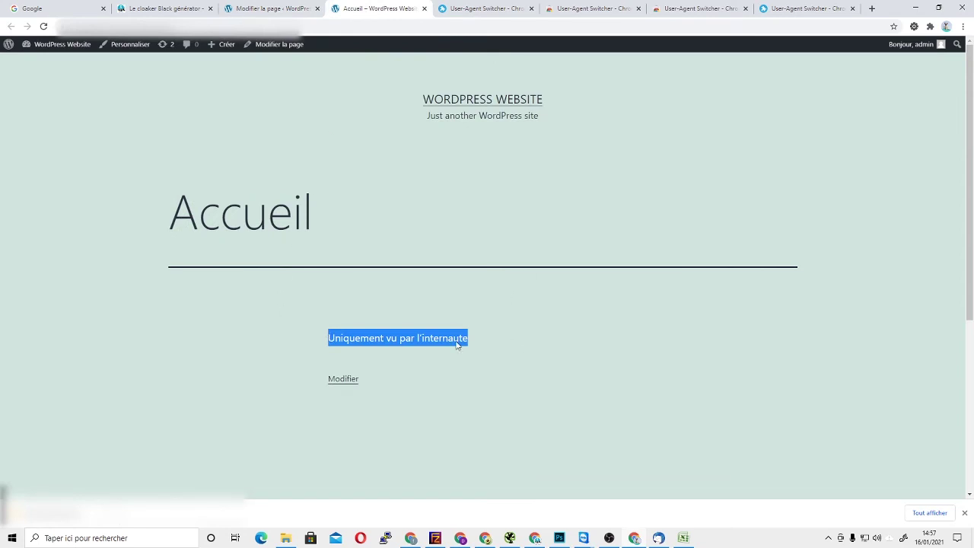
{"action": "left_click", "coordinate": [320, 351]}
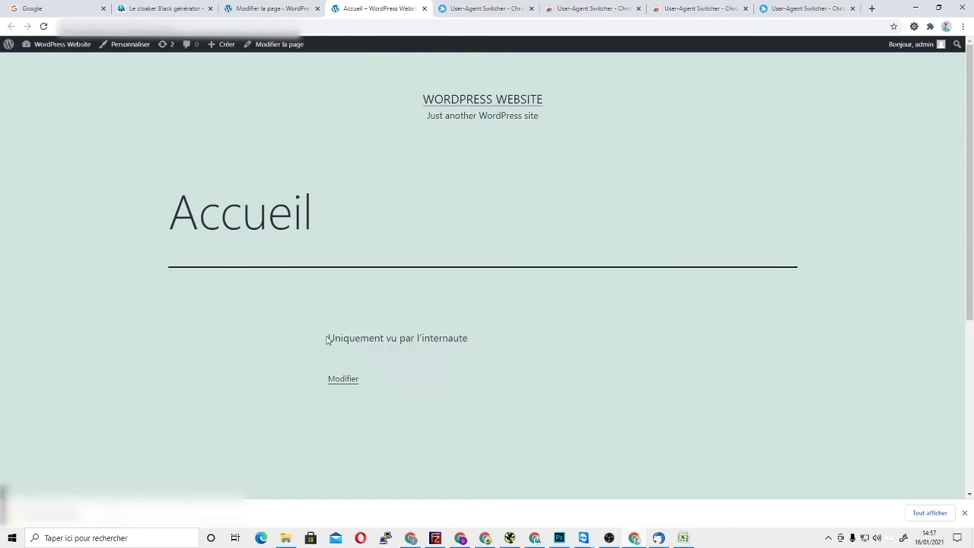
{"action": "left_click_drag", "start_coordinate": [326, 337], "coordinate": [502, 340]}
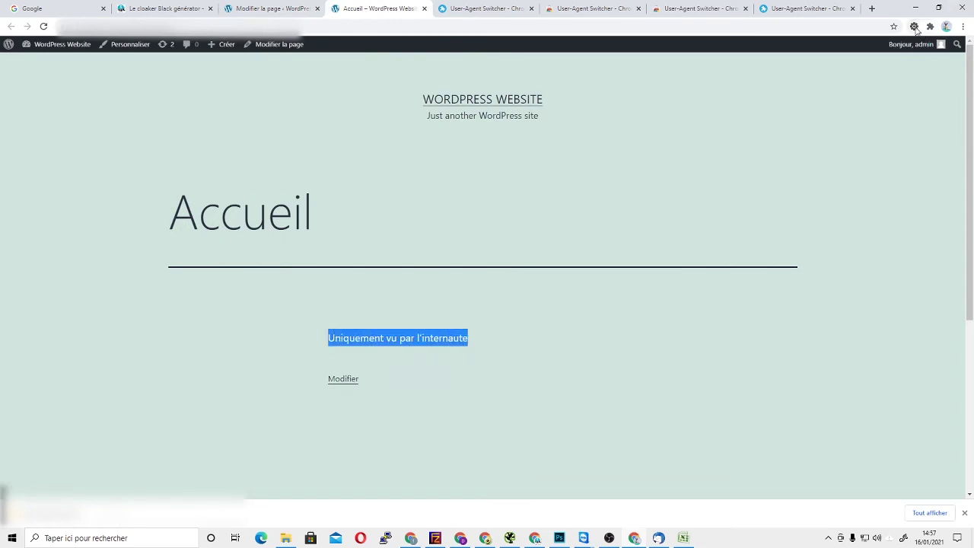
{"action": "left_click", "coordinate": [914, 26]}
{"action": "left_click", "coordinate": [811, 61]}
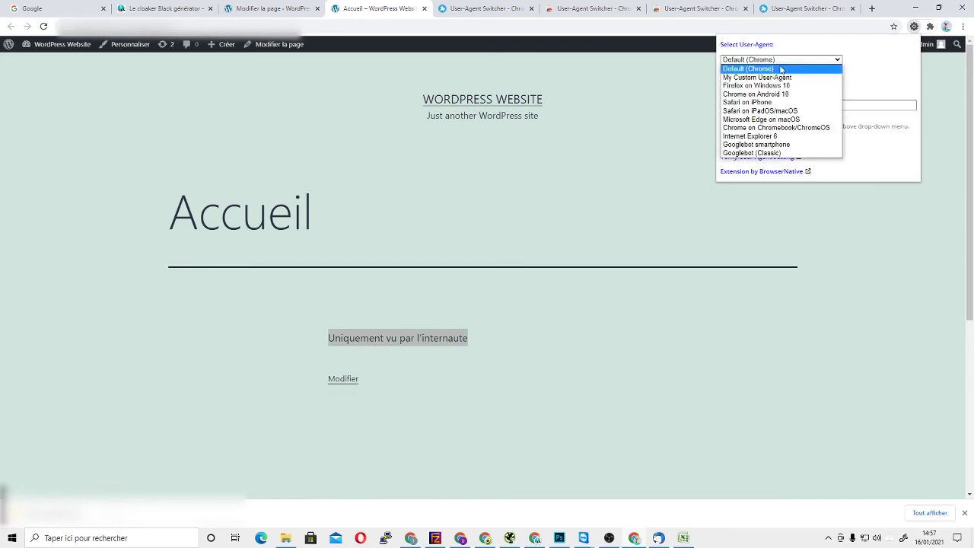
{"action": "left_click", "coordinate": [744, 156]}
{"action": "key", "text": "Escape"}
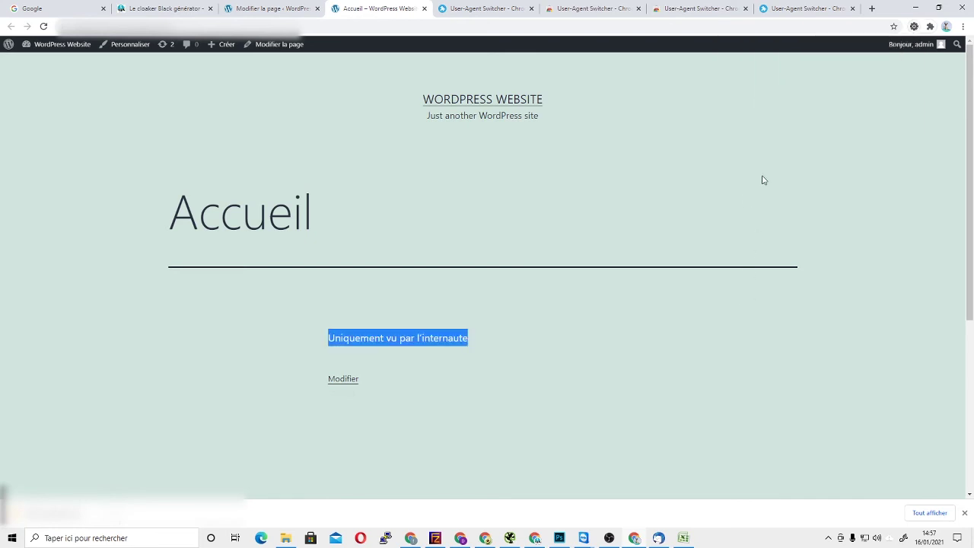
{"action": "left_click", "coordinate": [43, 26]}
{"action": "left_click_drag", "start_coordinate": [329, 324], "coordinate": [472, 366]}
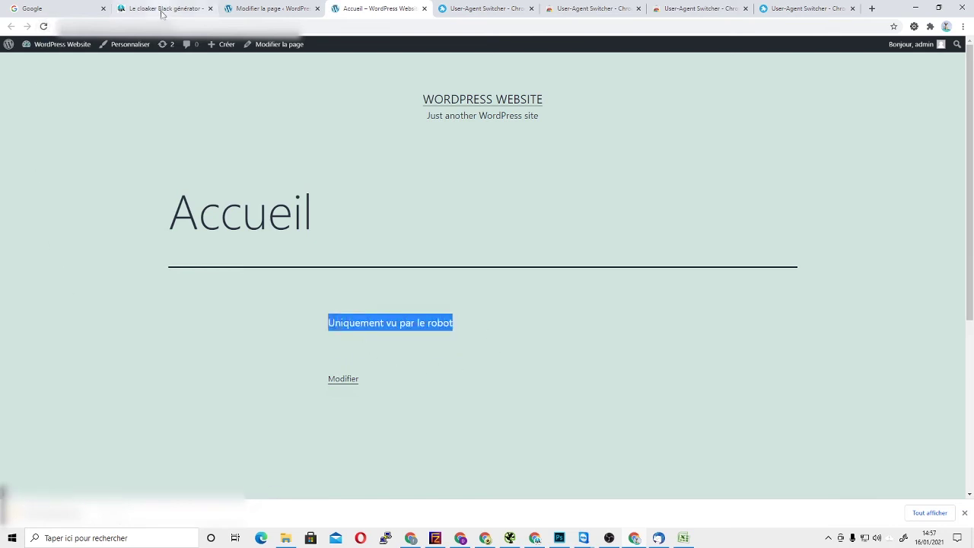
{"action": "left_click", "coordinate": [262, 9]}
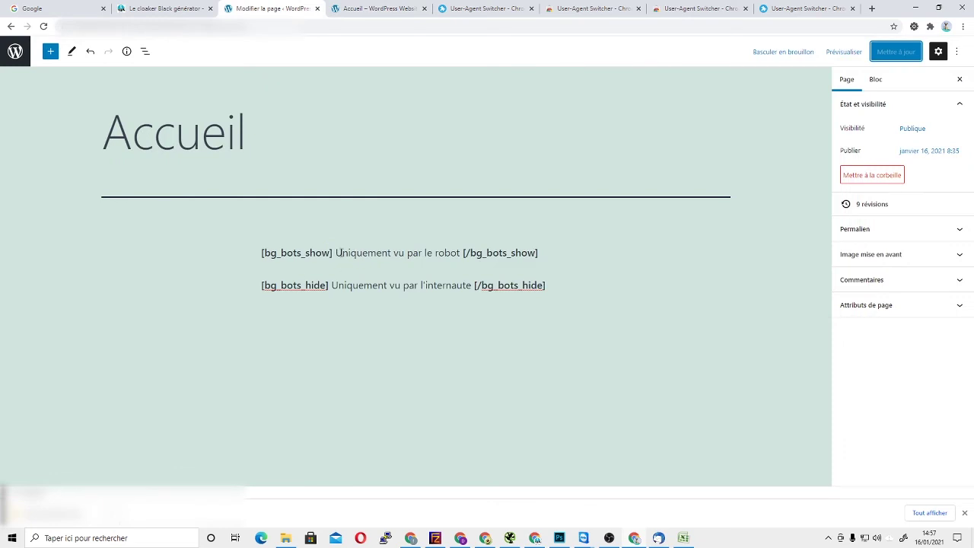
{"action": "left_click_drag", "start_coordinate": [339, 253], "coordinate": [441, 251]}
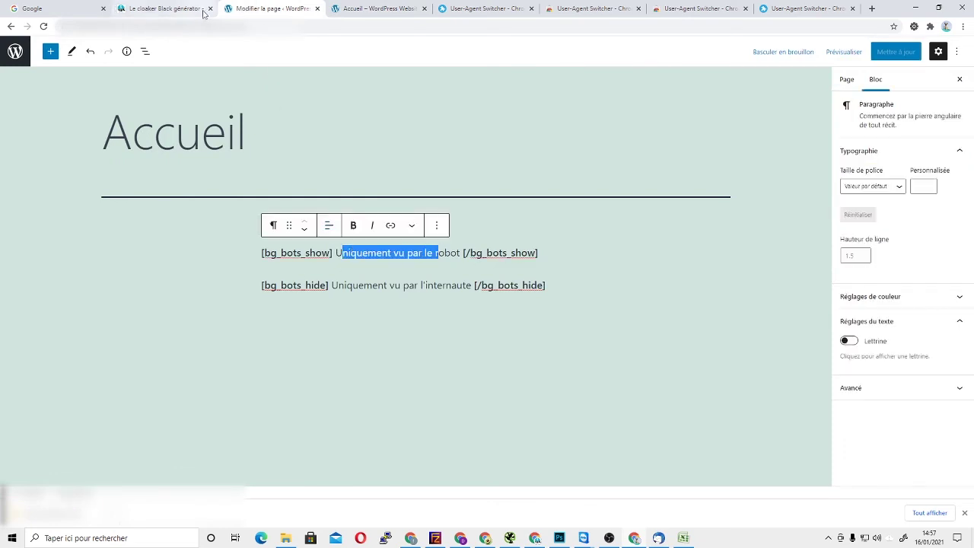
{"action": "left_click", "coordinate": [324, 9]}
{"action": "left_click", "coordinate": [305, 8]}
{"action": "left_click", "coordinate": [362, 10]}
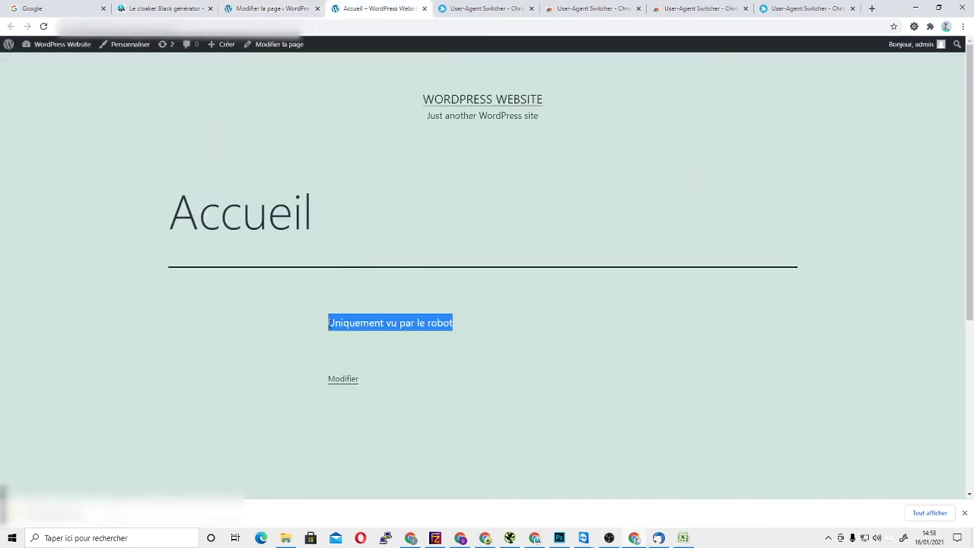
{"action": "double_click", "coordinate": [330, 324]}
{"action": "left_click_drag", "start_coordinate": [331, 324], "coordinate": [456, 326]}
{"action": "left_click", "coordinate": [914, 26]}
{"action": "left_click", "coordinate": [771, 61]}
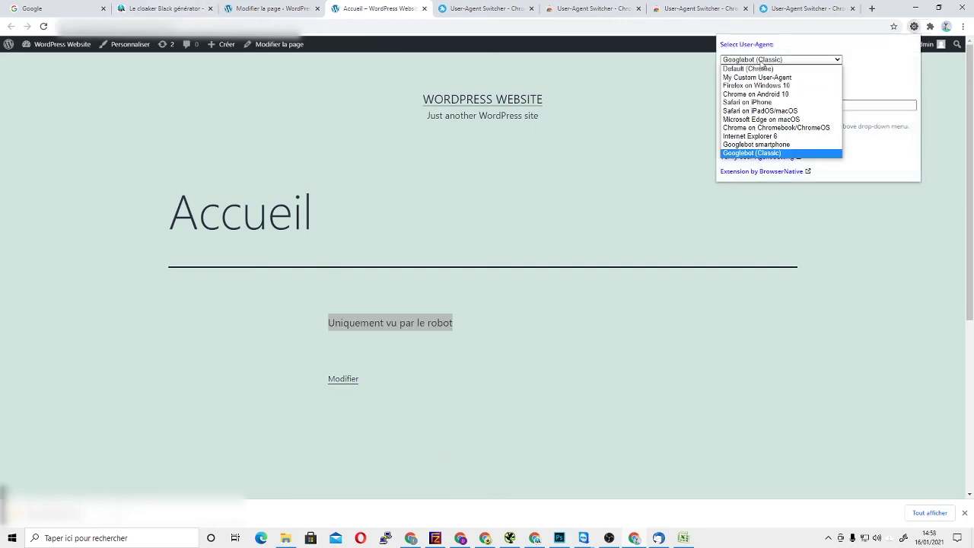
{"action": "left_click", "coordinate": [750, 69]}
{"action": "left_click", "coordinate": [391, 61]}
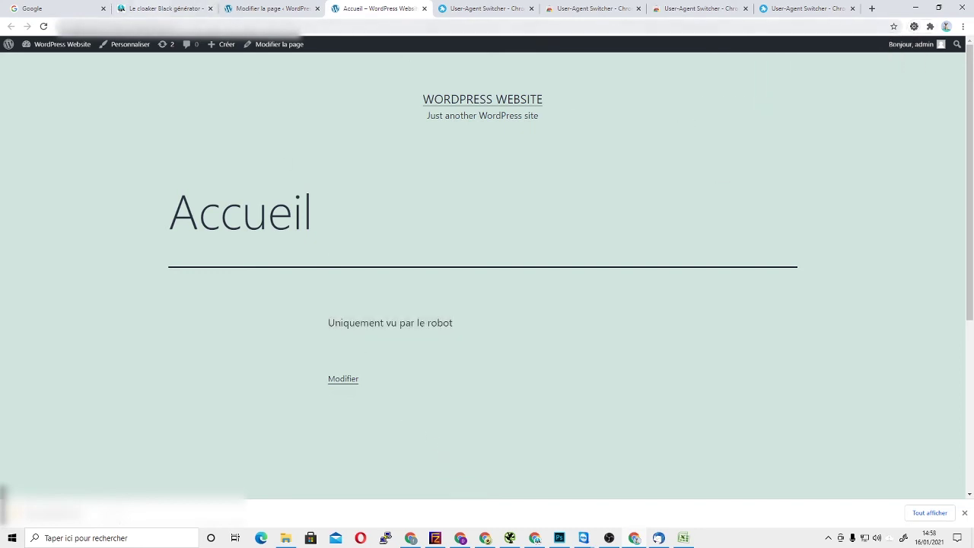
{"action": "left_click", "coordinate": [44, 28]}
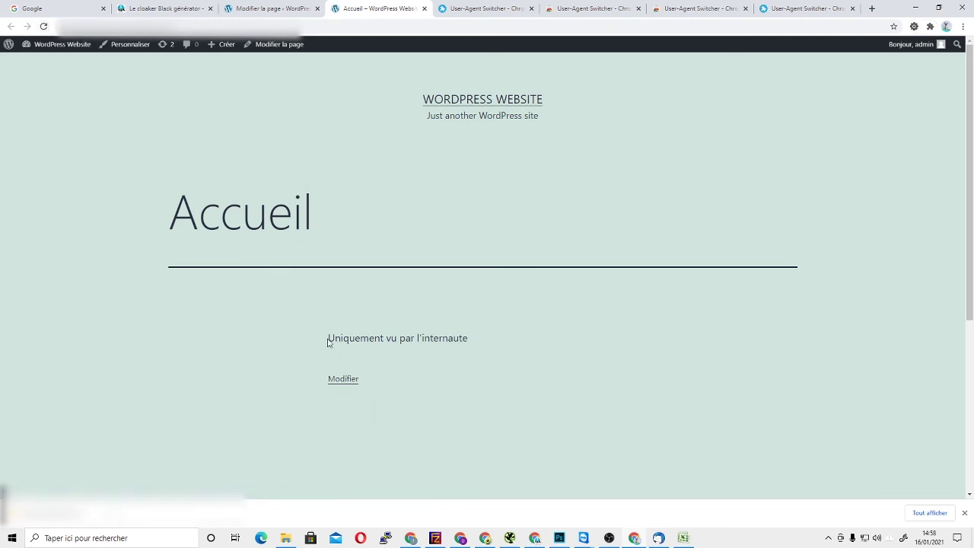
{"action": "left_click_drag", "start_coordinate": [328, 342], "coordinate": [467, 341]}
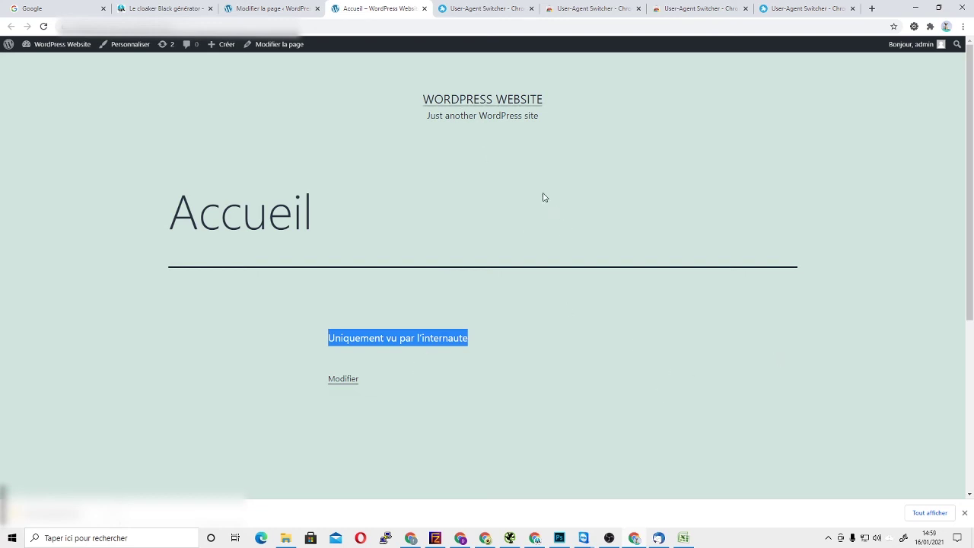
Step: In the Accueil editor, highlight 'Uniquement vu par le robot' and 'Uniquement vu par l'internaute' inside their shortcodes
{"action": "left_click", "coordinate": [264, 8]}
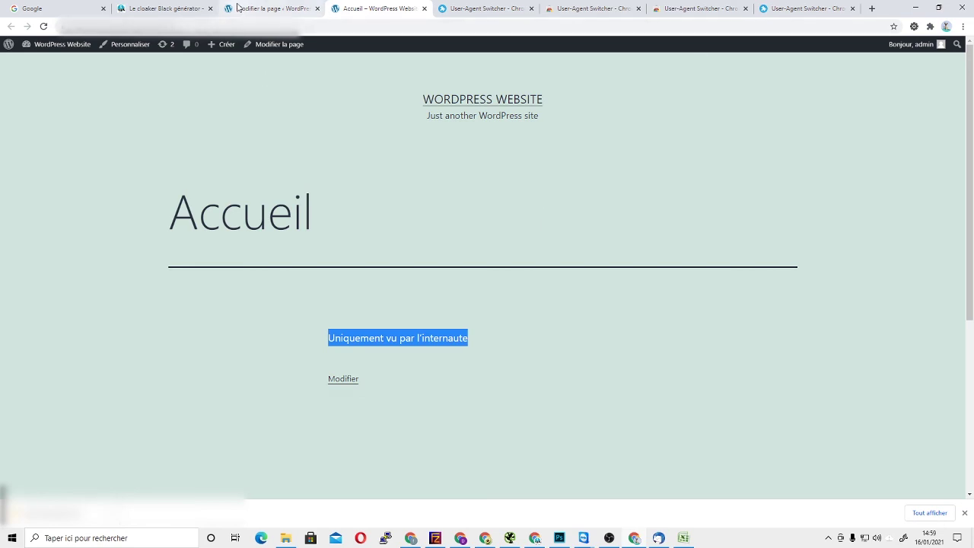
{"action": "left_click", "coordinate": [389, 304]}
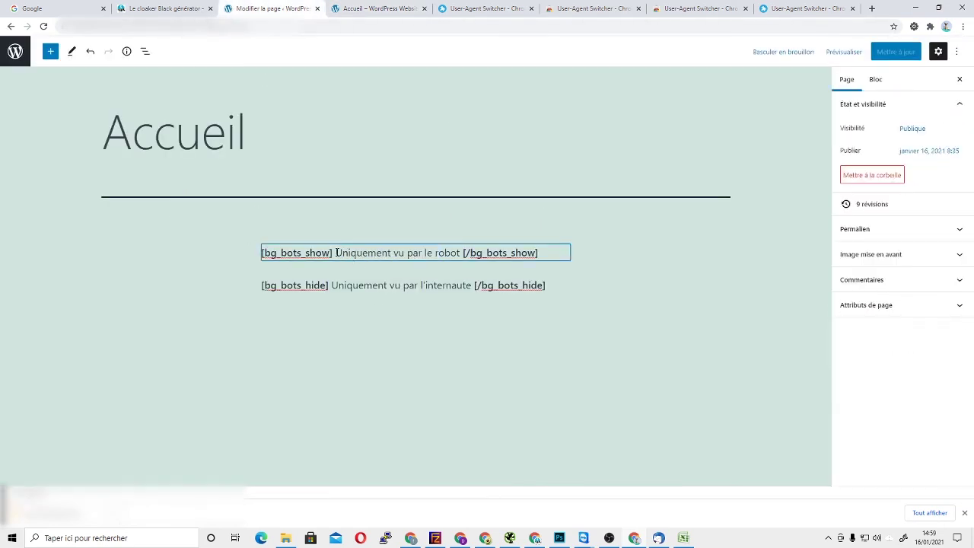
{"action": "left_click_drag", "start_coordinate": [336, 253], "coordinate": [463, 253]}
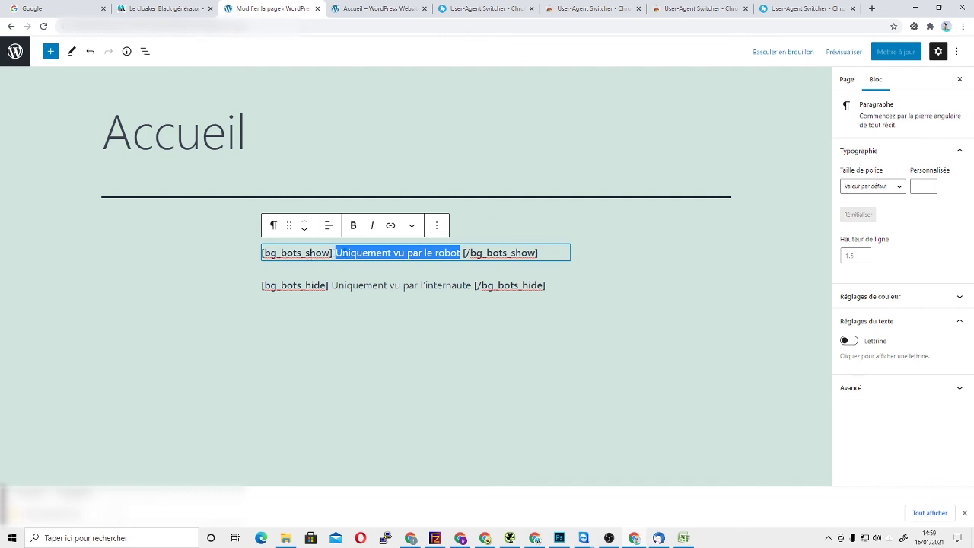
{"action": "left_click_drag", "start_coordinate": [336, 254], "coordinate": [451, 253]}
{"action": "left_click_drag", "start_coordinate": [330, 285], "coordinate": [474, 285]}
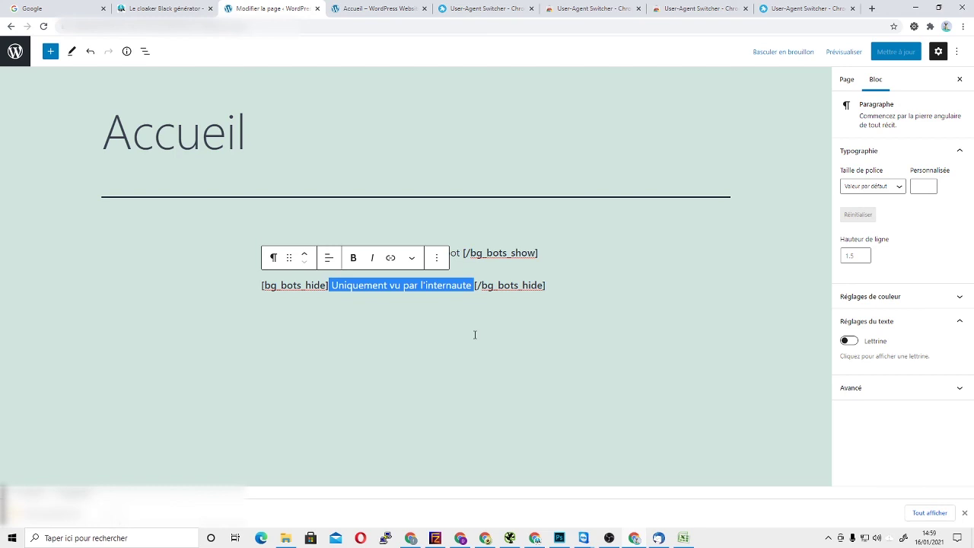
{"action": "left_click", "coordinate": [500, 228]}
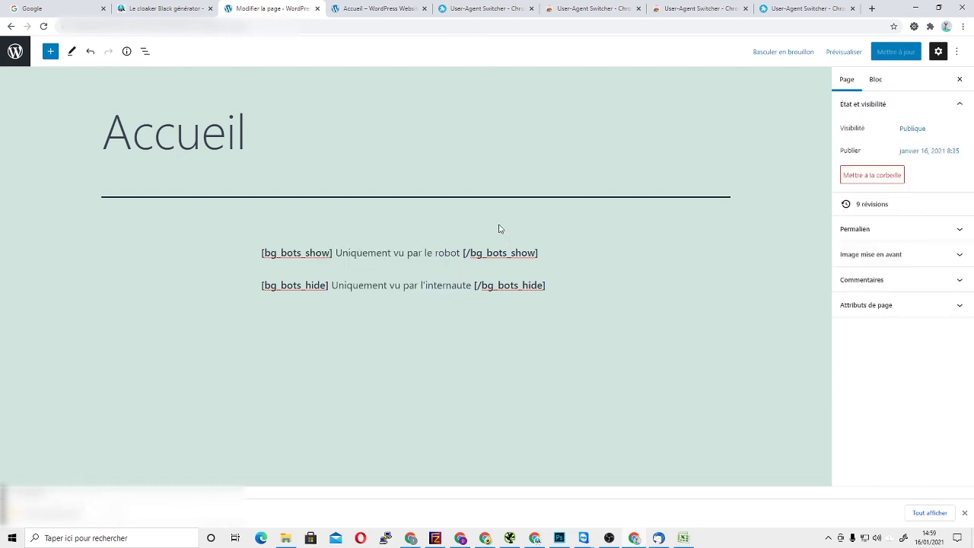
{"action": "left_click_drag", "start_coordinate": [335, 252], "coordinate": [458, 256]}
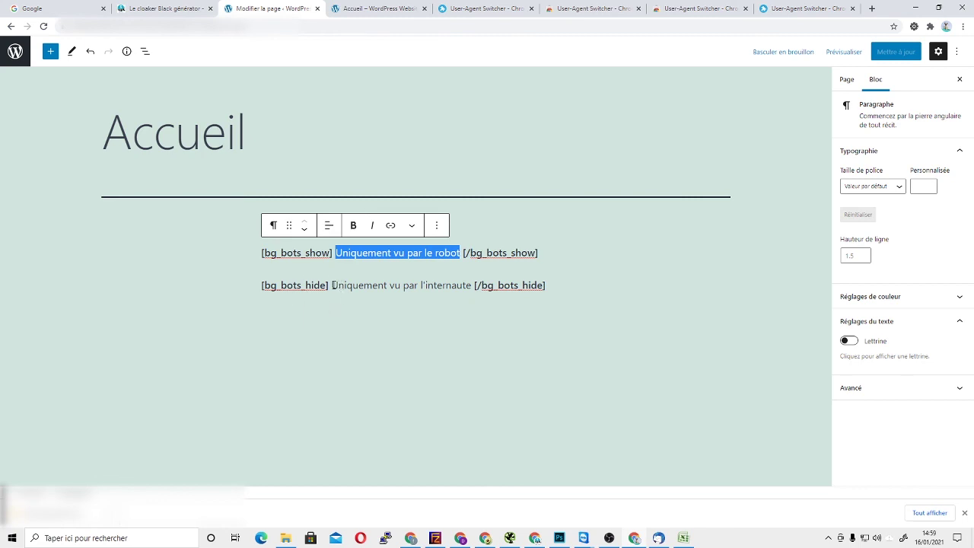
{"action": "left_click_drag", "start_coordinate": [333, 284], "coordinate": [469, 298]}
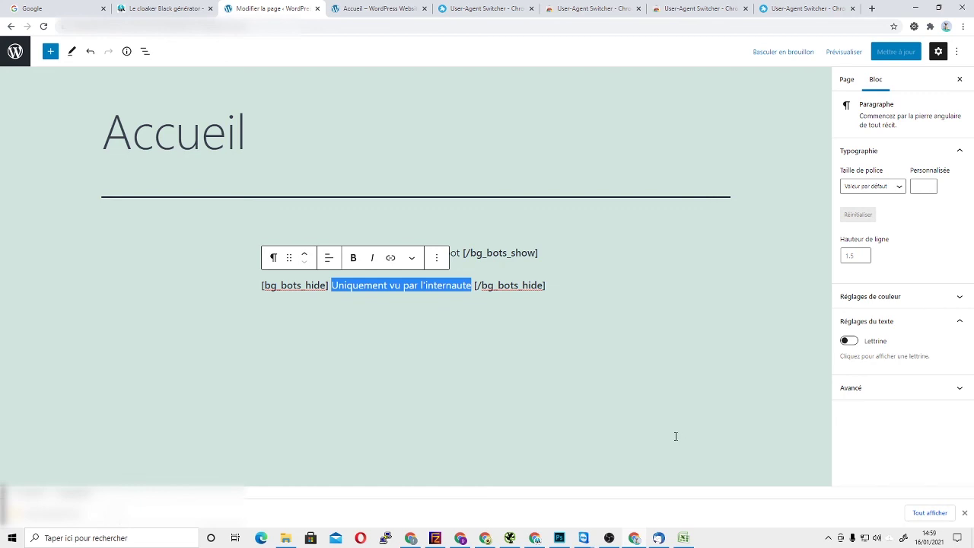
{"action": "left_click", "coordinate": [404, 458]}
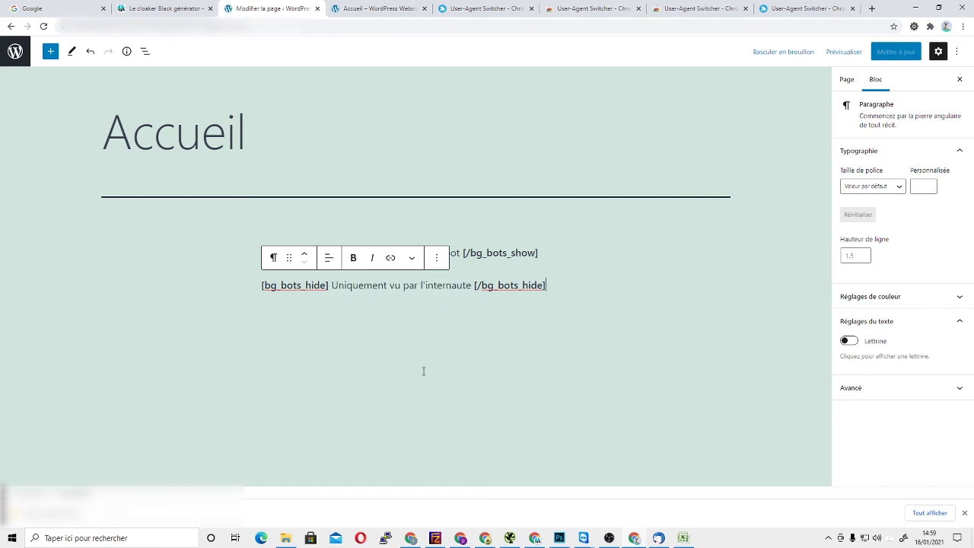
{"action": "left_click", "coordinate": [359, 215]}
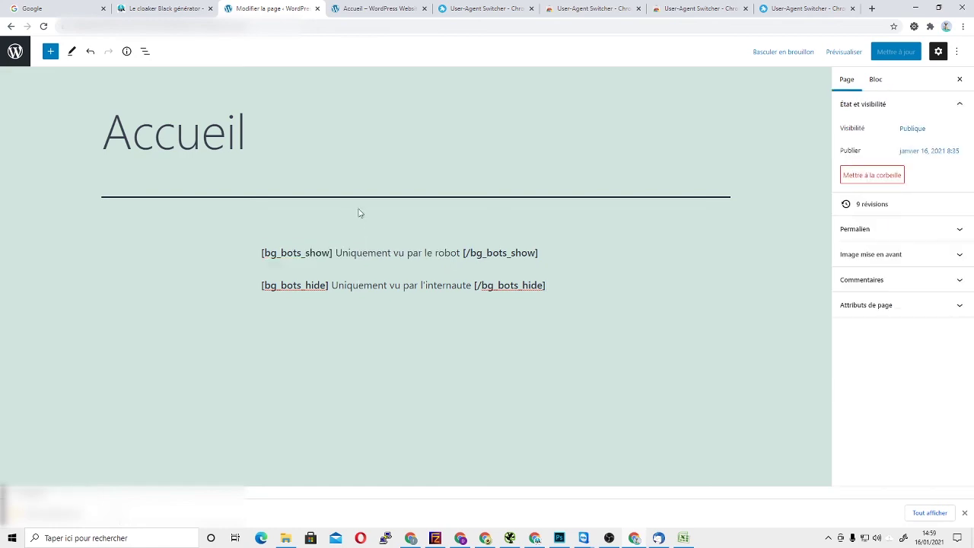
Step: Move from the cloaker article back to the Black Générator home page and dismiss its signup popup
{"action": "left_click", "coordinate": [384, 11]}
{"action": "left_click", "coordinate": [287, 9]}
{"action": "left_click", "coordinate": [481, 9]}
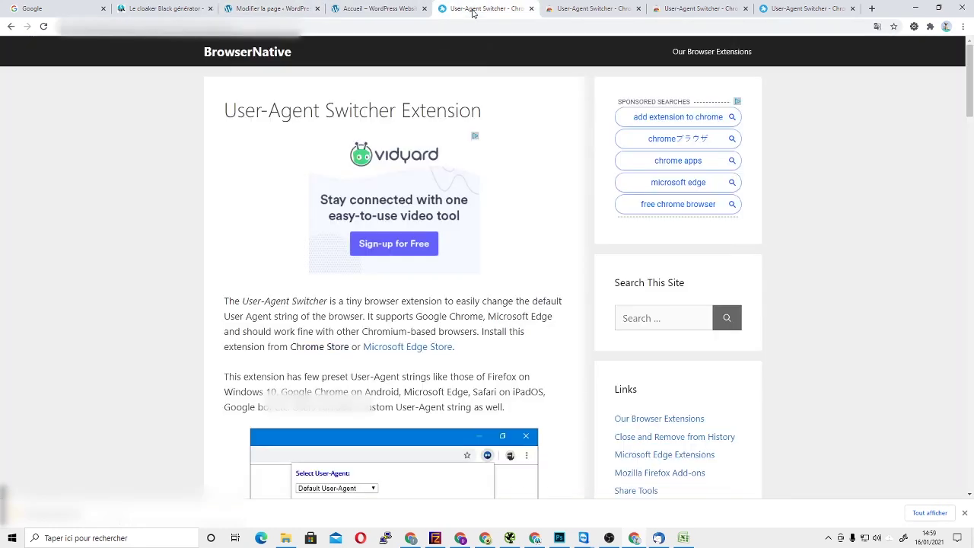
{"action": "left_click", "coordinate": [373, 8]}
{"action": "left_click", "coordinate": [281, 9]}
{"action": "left_click", "coordinate": [167, 8]}
{"action": "scroll", "coordinate": [114, 107], "scroll_direction": "up", "scroll_amount": 2}
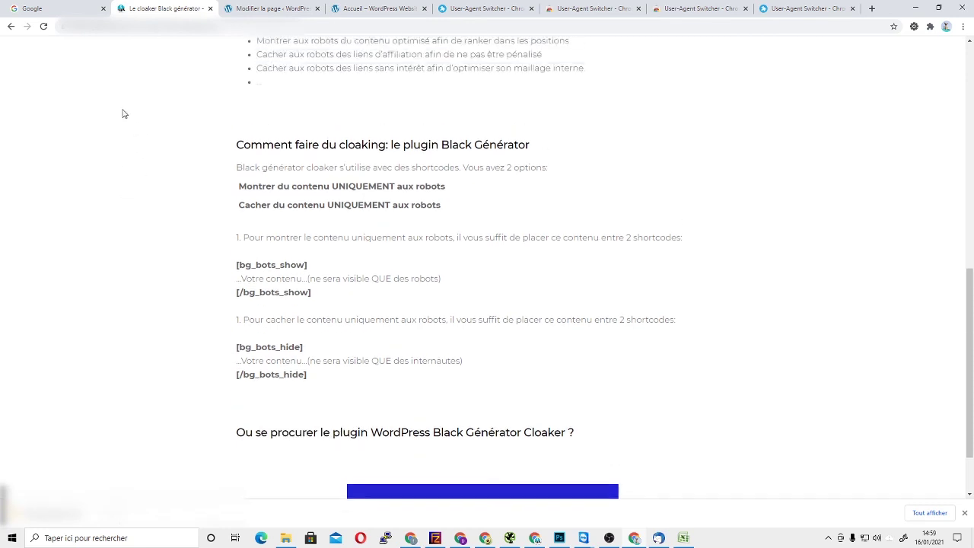
{"action": "left_click", "coordinate": [10, 28]}
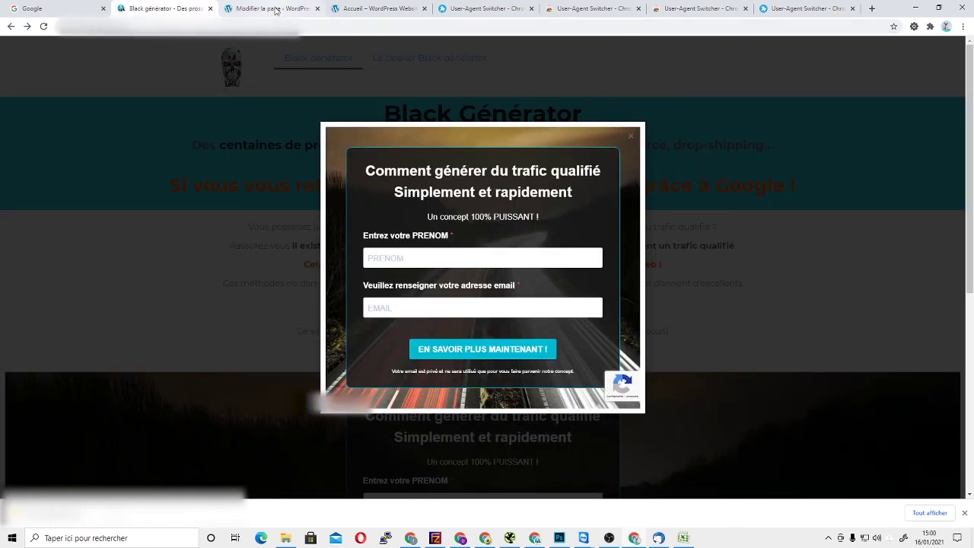
{"action": "left_click", "coordinate": [632, 137]}
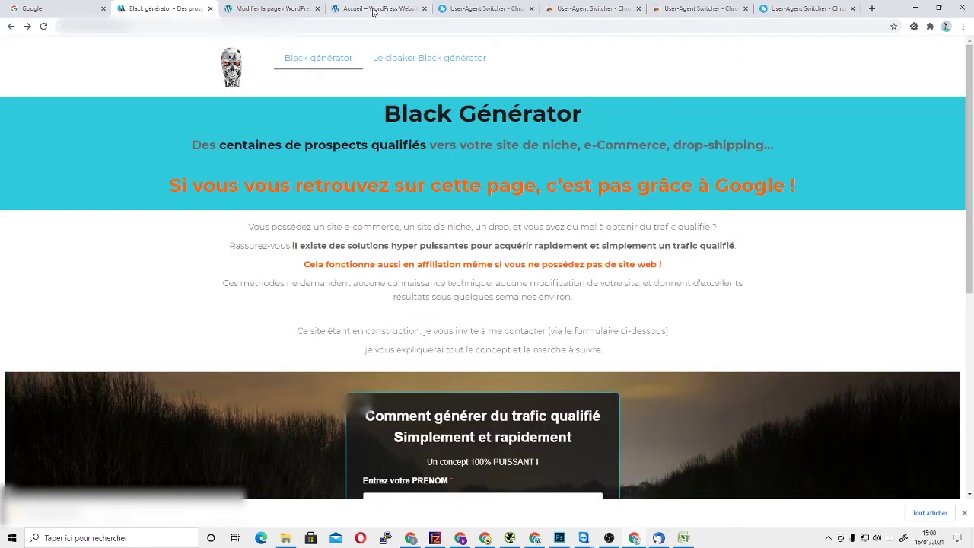